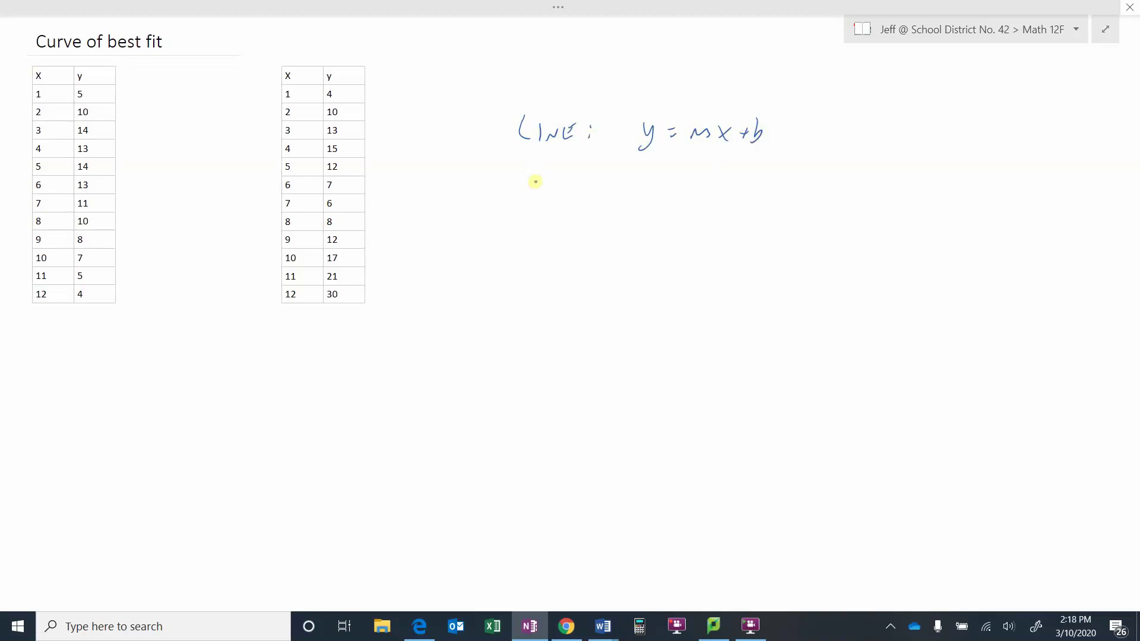
Handwrite PARABOLA with upward and downward parabola sketches and the equation y = ax² + bx + c
mouse_move(509, 189)
mouse_down()
mouse_move(526, 201)
mouse_move(601, 199)
mouse_up()
drag(446, 139, 490, 117)
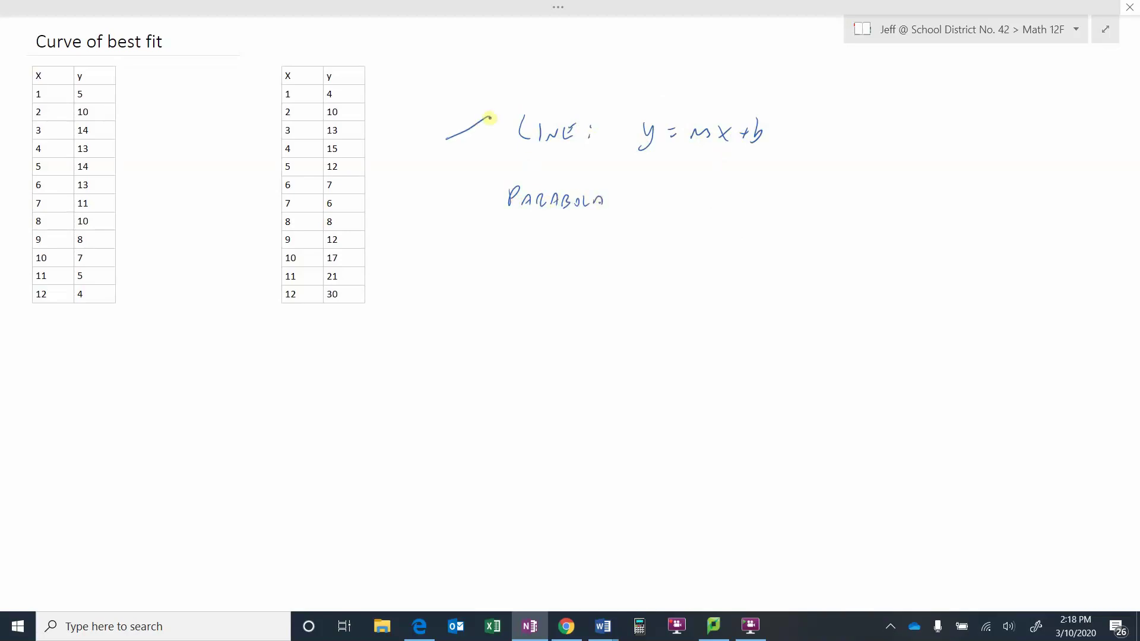
mouse_move(438, 178)
mouse_down()
mouse_move(452, 202)
mouse_move(474, 177)
mouse_move(439, 176)
mouse_up()
mouse_move(433, 226)
mouse_down()
mouse_move(458, 208)
mouse_move(469, 232)
mouse_move(435, 227)
mouse_up()
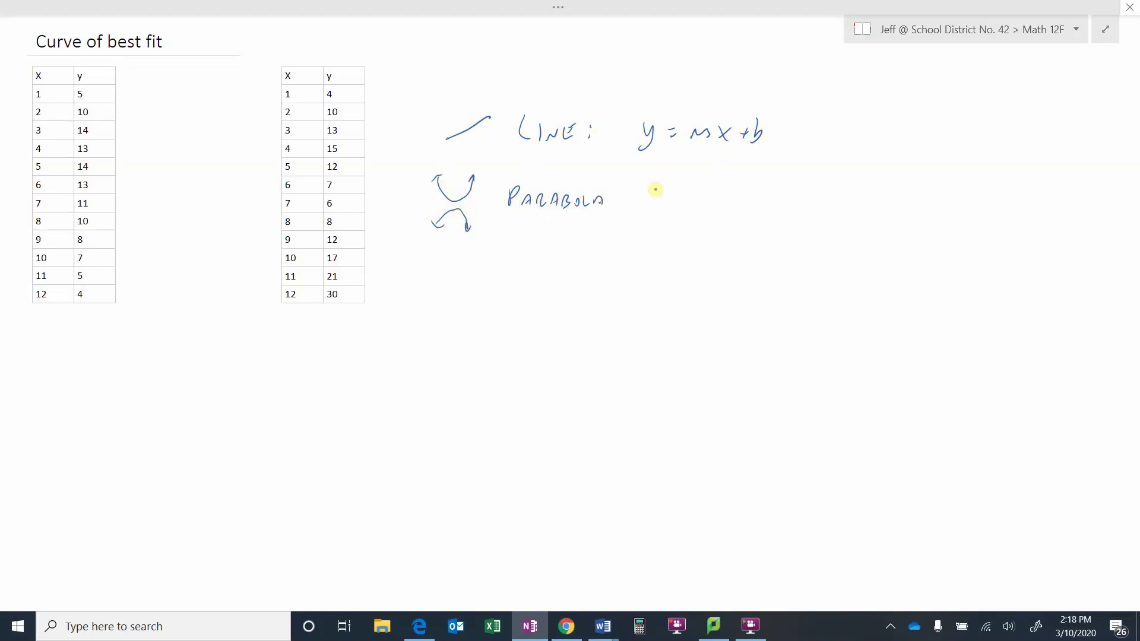
drag(645, 193, 648, 215)
mouse_move(666, 197)
mouse_down()
mouse_move(734, 208)
mouse_move(723, 208)
mouse_move(748, 188)
mouse_move(766, 205)
mouse_up()
mouse_move(762, 199)
mouse_down()
mouse_move(761, 208)
mouse_move(793, 209)
mouse_up()
drag(793, 202, 818, 206)
drag(813, 202, 834, 211)
Write CUBIC below it and sketch two S-shaped cubic curves with arrowheads
drag(529, 288, 529, 302)
drag(532, 290, 555, 303)
drag(568, 291, 568, 303)
drag(582, 291, 583, 303)
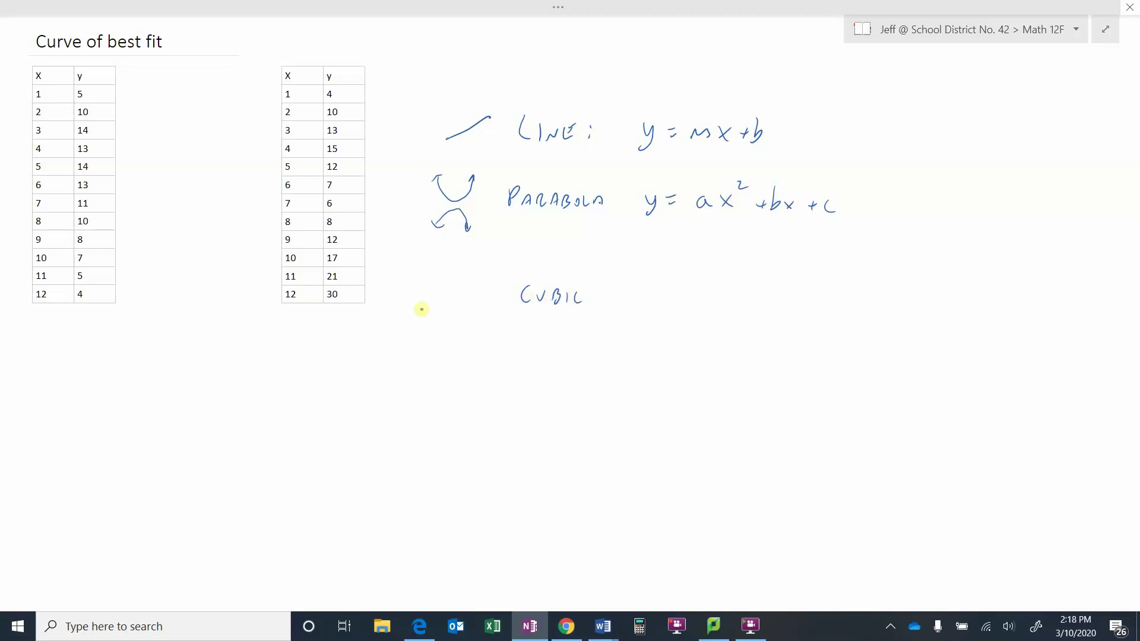
mouse_move(421, 309)
mouse_down()
mouse_move(444, 289)
mouse_move(449, 305)
mouse_move(472, 288)
mouse_up()
mouse_move(426, 321)
mouse_down()
mouse_move(430, 336)
mouse_move(464, 344)
mouse_up()
drag(423, 329, 433, 321)
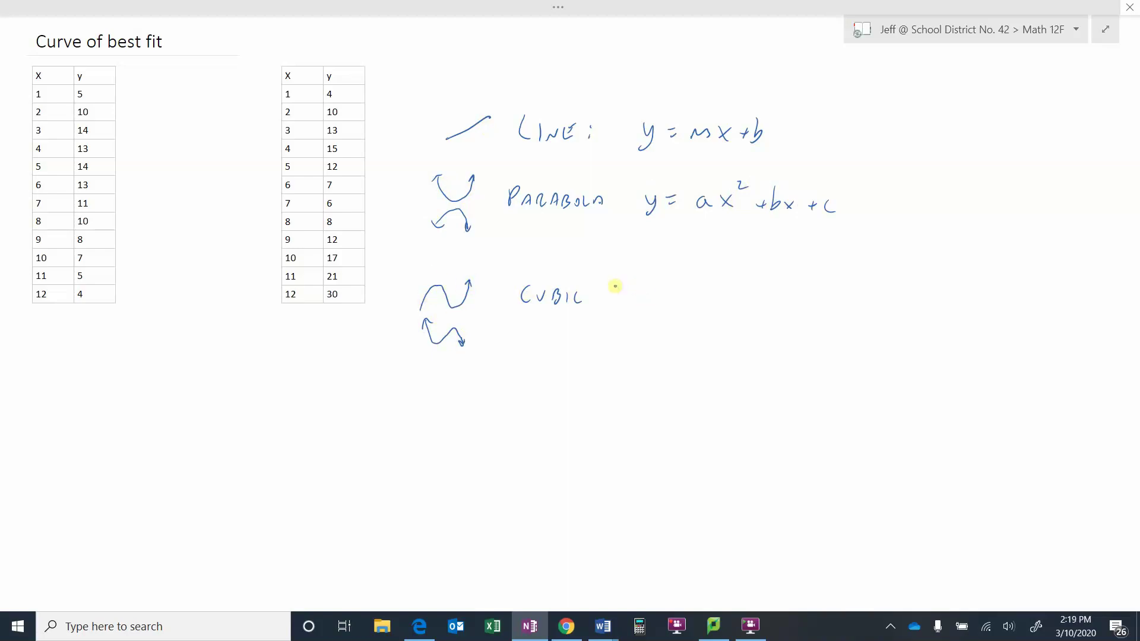
Ink the equation y = ax³ + bx² + cx + d to the right of the CUBIC label and its sketches
mouse_move(640, 293)
mouse_down()
mouse_move(641, 319)
mouse_move(671, 300)
mouse_up()
drag(665, 306, 727, 316)
mouse_move(729, 302)
mouse_down()
mouse_move(720, 316)
mouse_move(736, 287)
mouse_move(737, 297)
mouse_up()
drag(753, 312, 758, 317)
mouse_move(774, 291)
mouse_down()
mouse_move(802, 316)
mouse_move(792, 317)
mouse_up()
drag(804, 289, 844, 317)
mouse_move(857, 314)
mouse_down()
mouse_move(868, 304)
mouse_move(867, 316)
mouse_move(913, 313)
mouse_up()
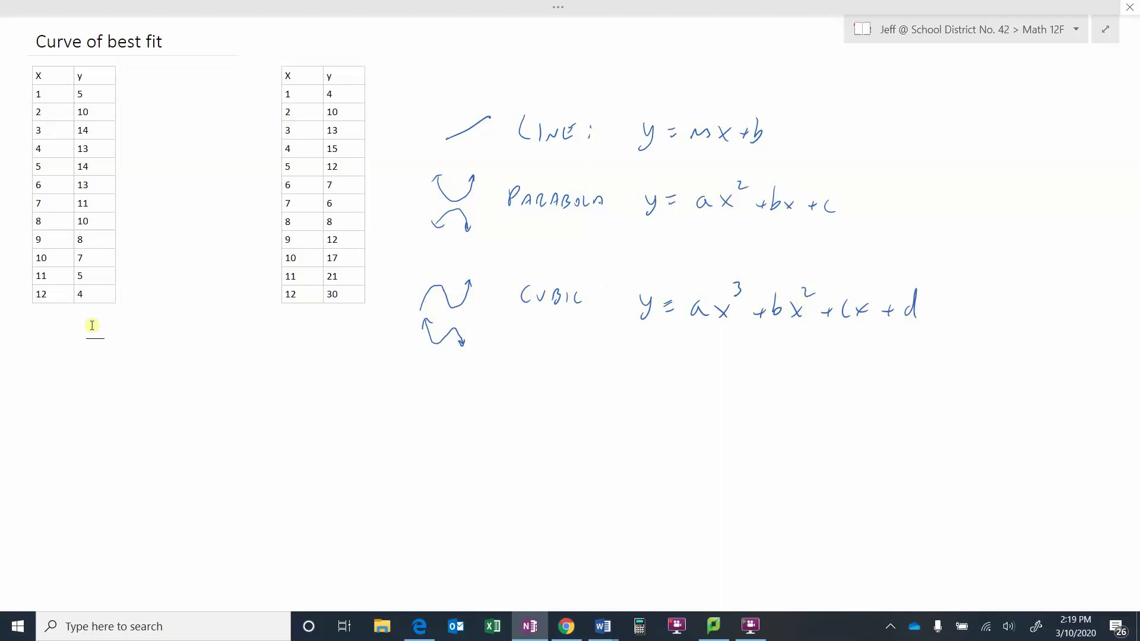
Add an empty x1/y1 table in Desmos, then delete it again
click(419, 628)
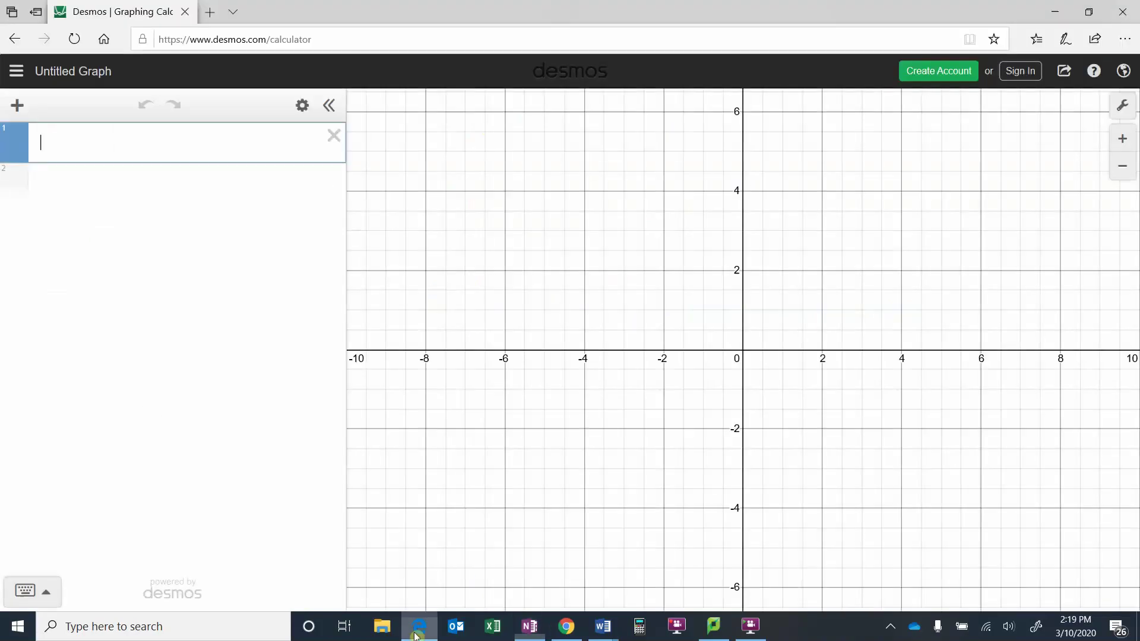
click(19, 107)
click(39, 211)
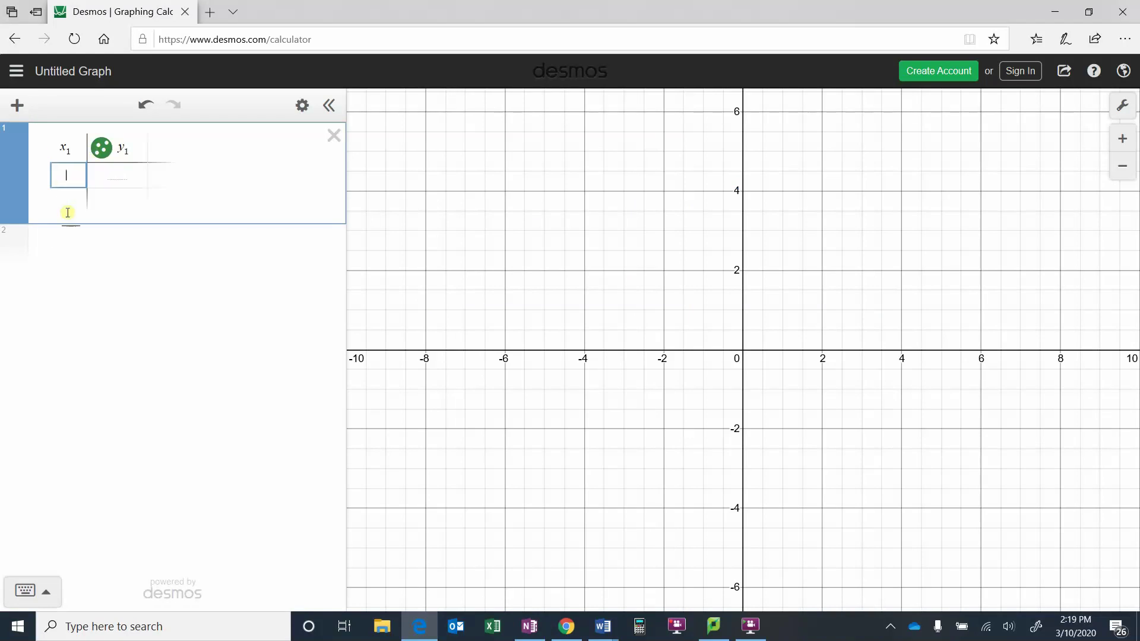
click(333, 136)
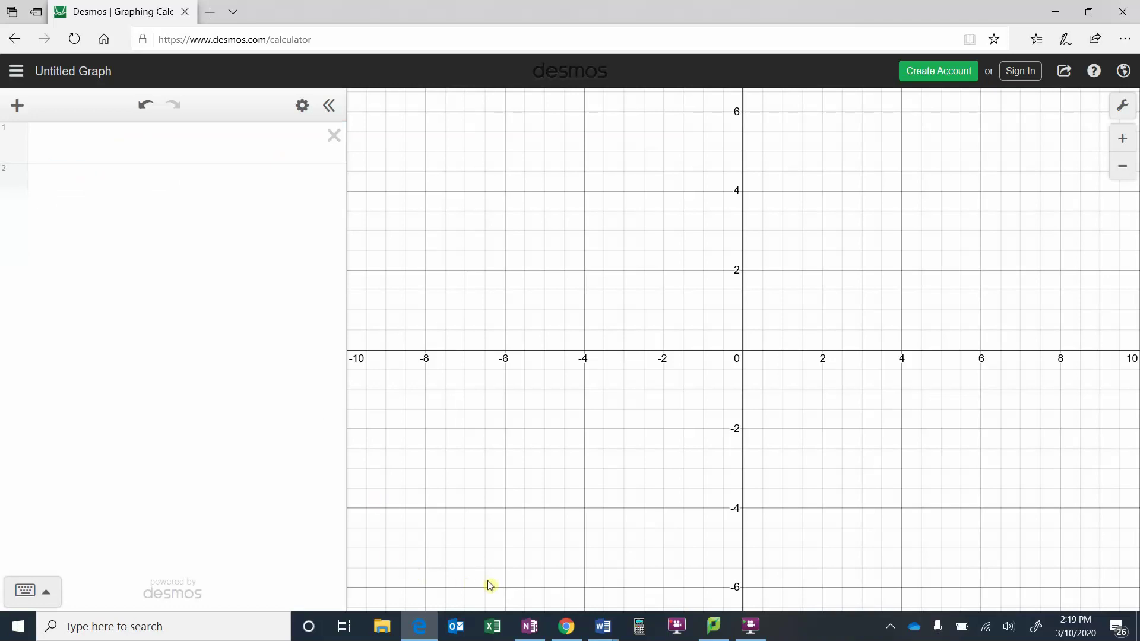
Copy the left table's values from OneNote into Desmos, then remove the resulting 24-number list
click(529, 626)
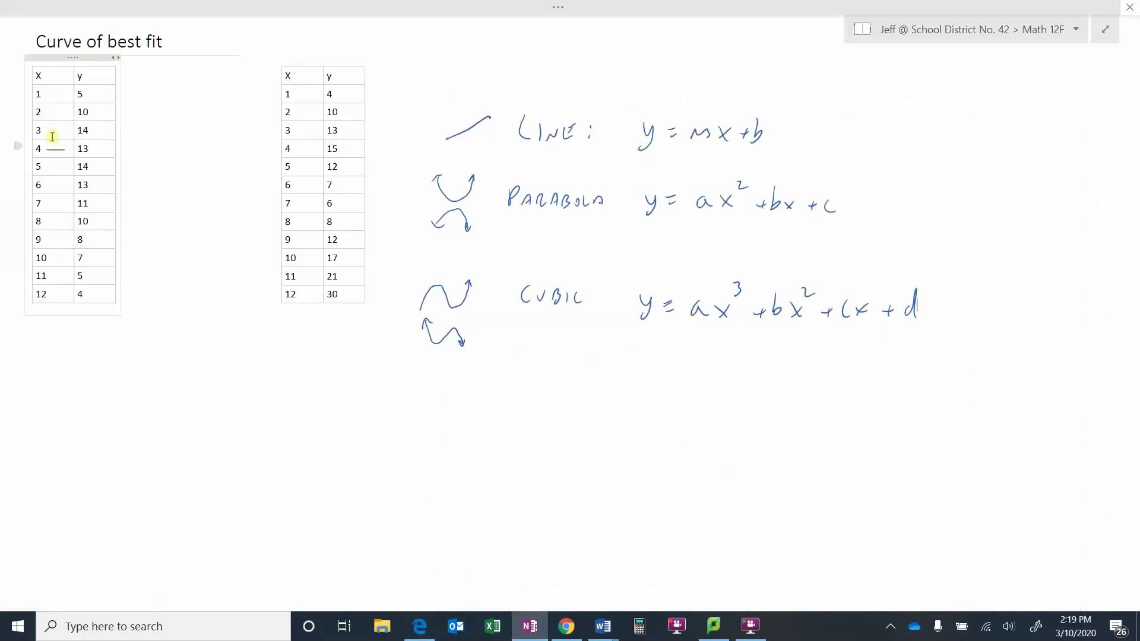
drag(36, 94, 95, 295)
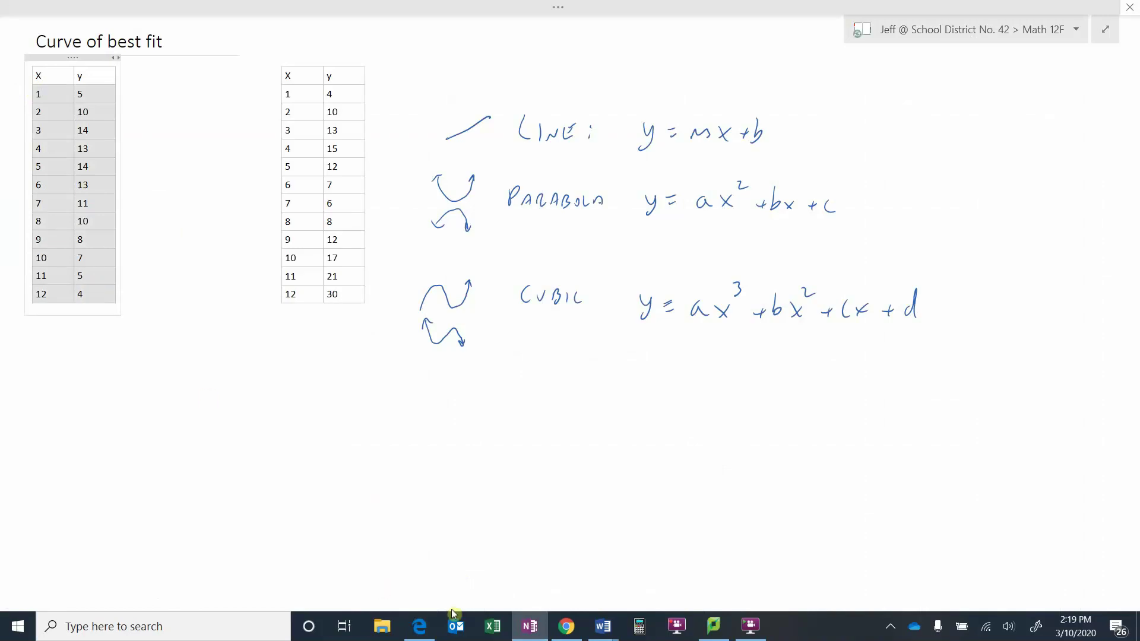
click(421, 626)
click(95, 146)
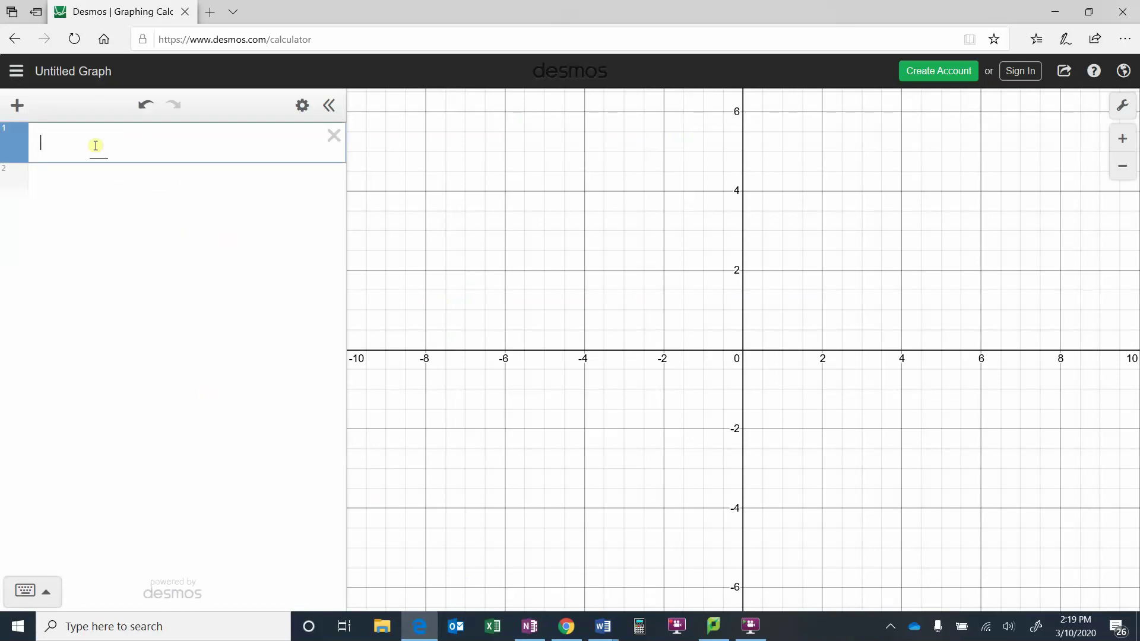
key(ctrl+v)
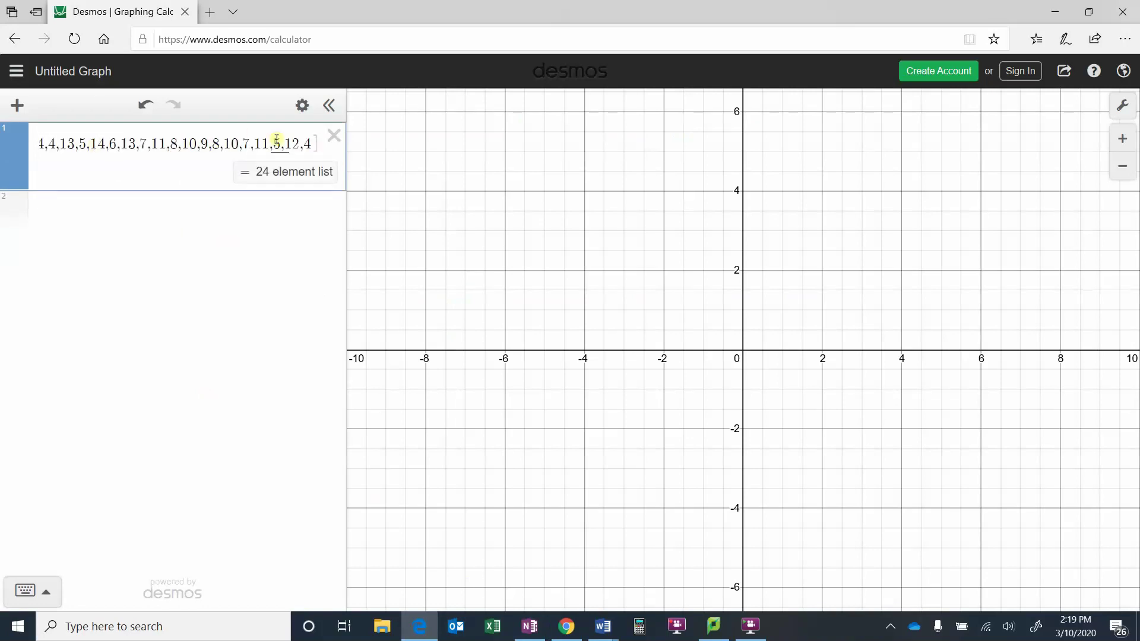
click(334, 137)
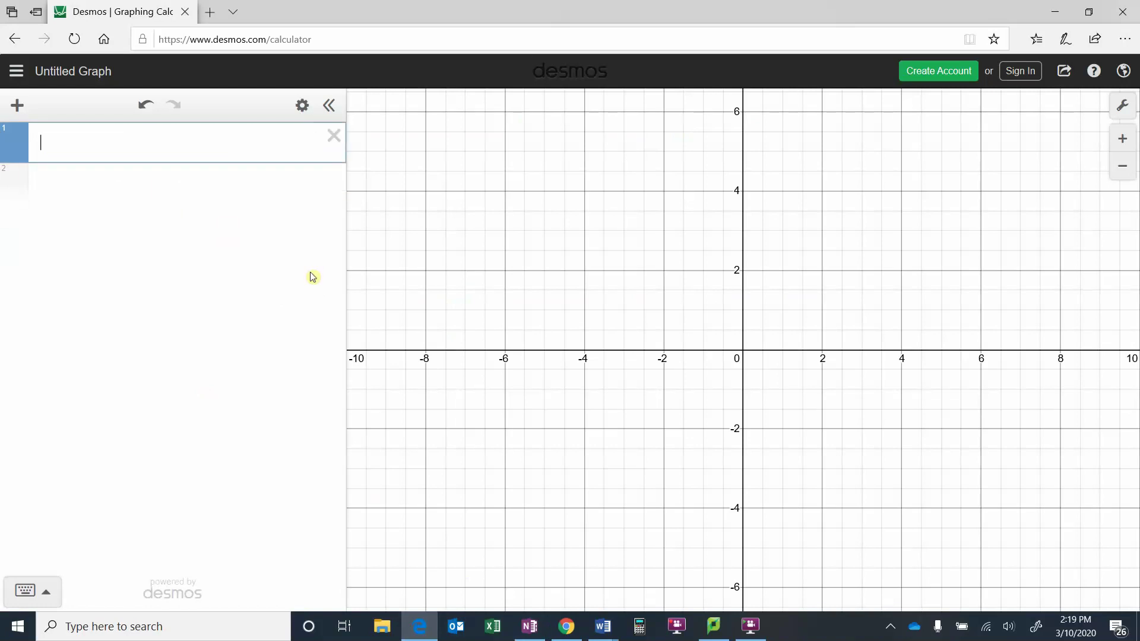
Copy the whole left table with headers and paste it into Desmos as a 12-row x1/y1 table
click(530, 626)
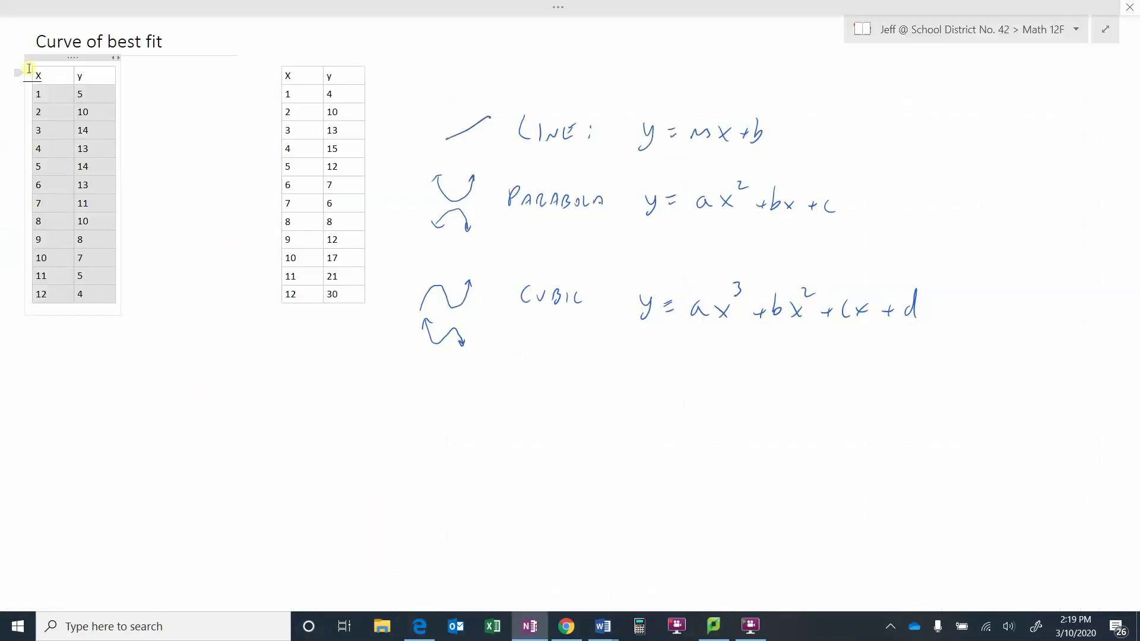
drag(37, 76, 102, 287)
key(ctrl+c)
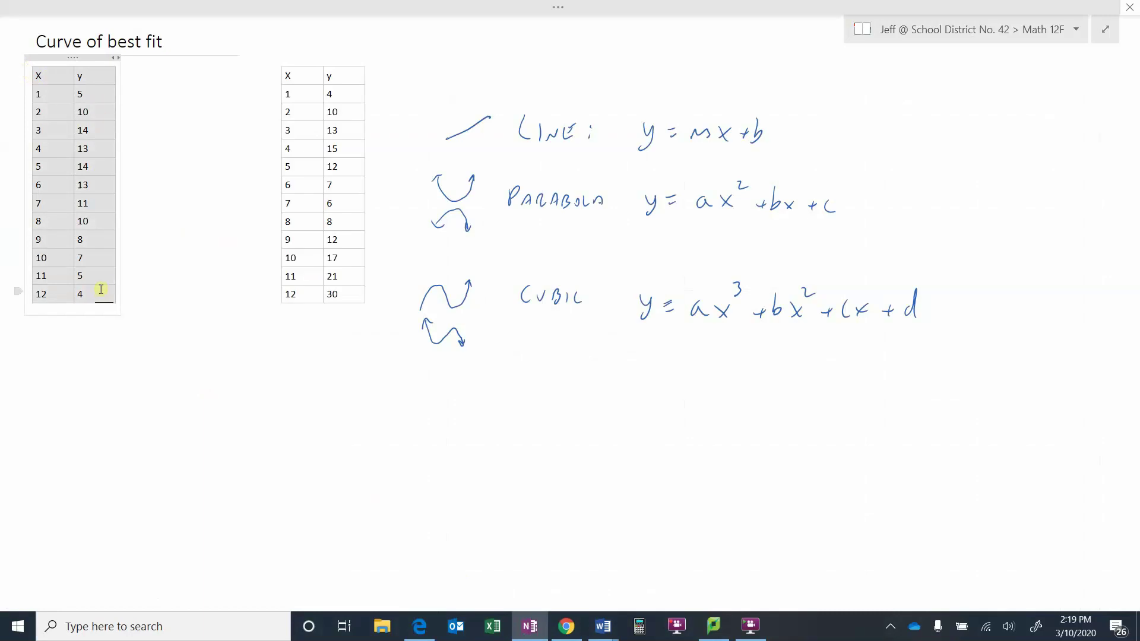
click(418, 631)
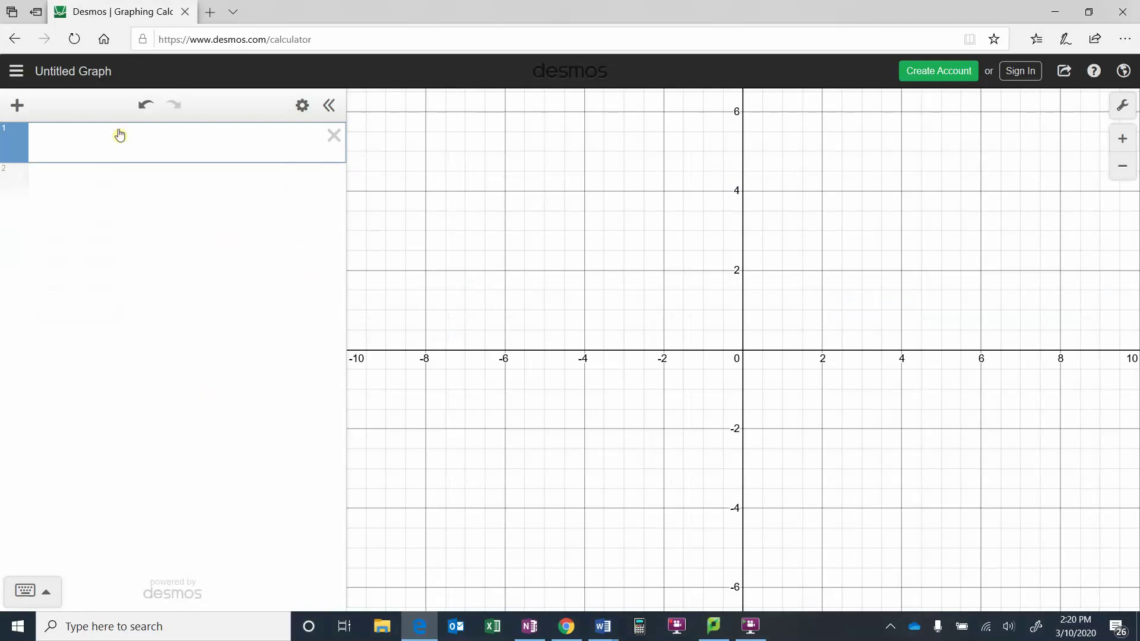
key(ctrl+v)
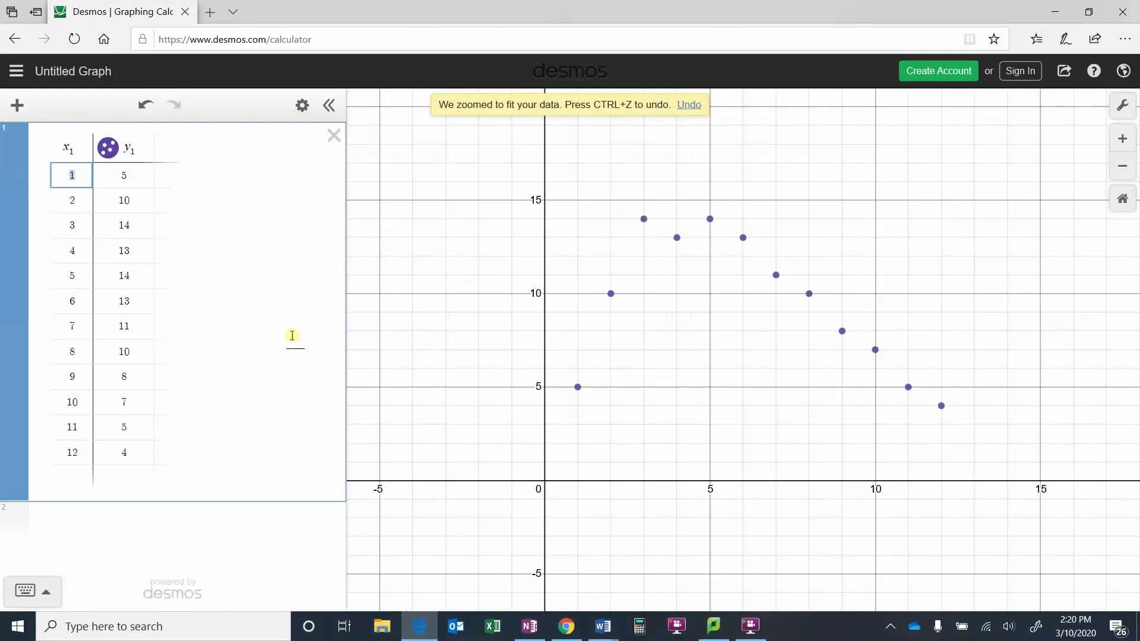
click(421, 629)
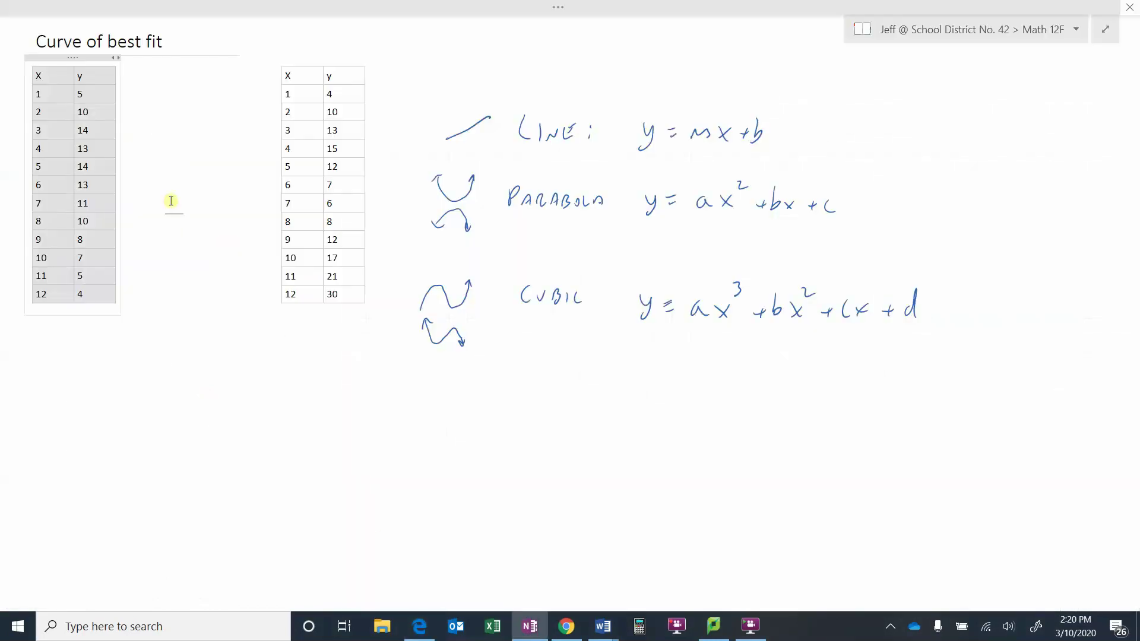
click(419, 633)
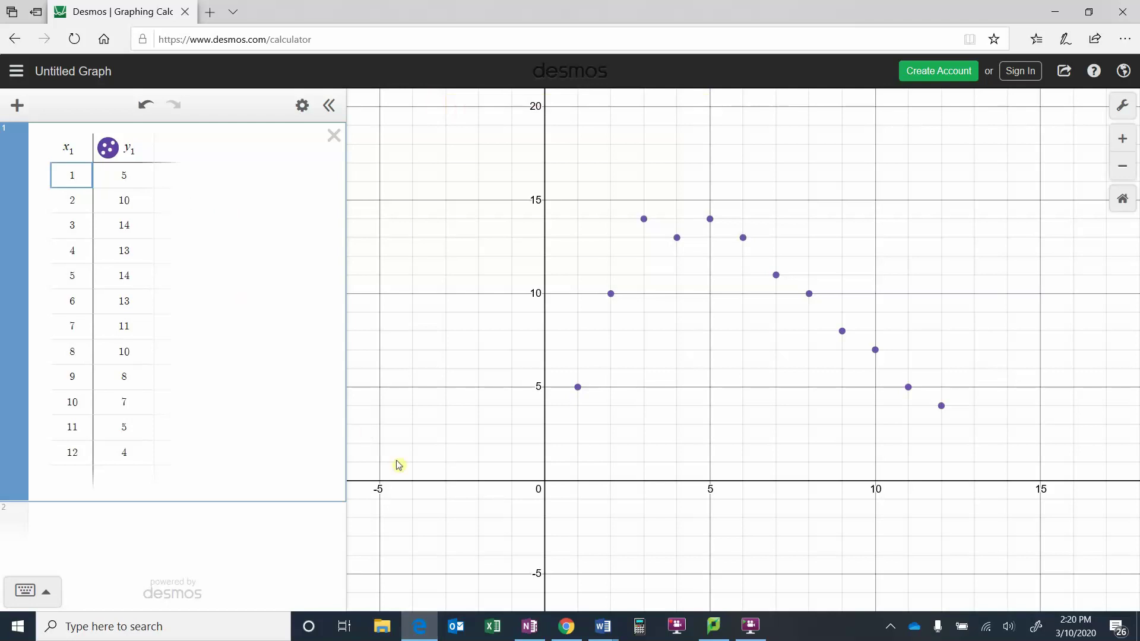
click(421, 631)
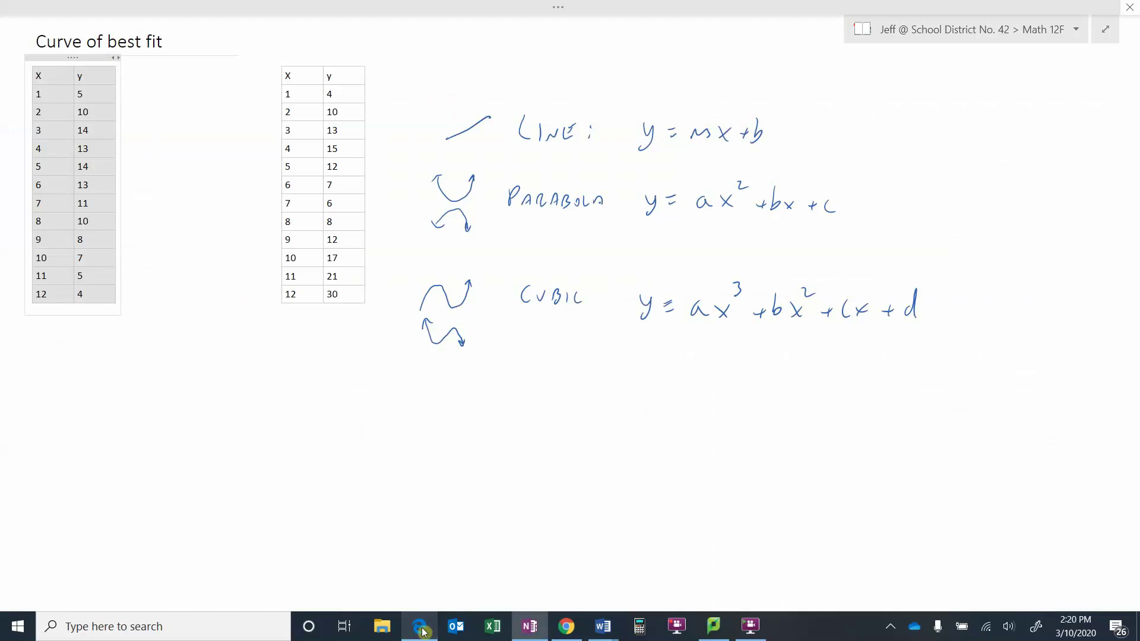
click(422, 631)
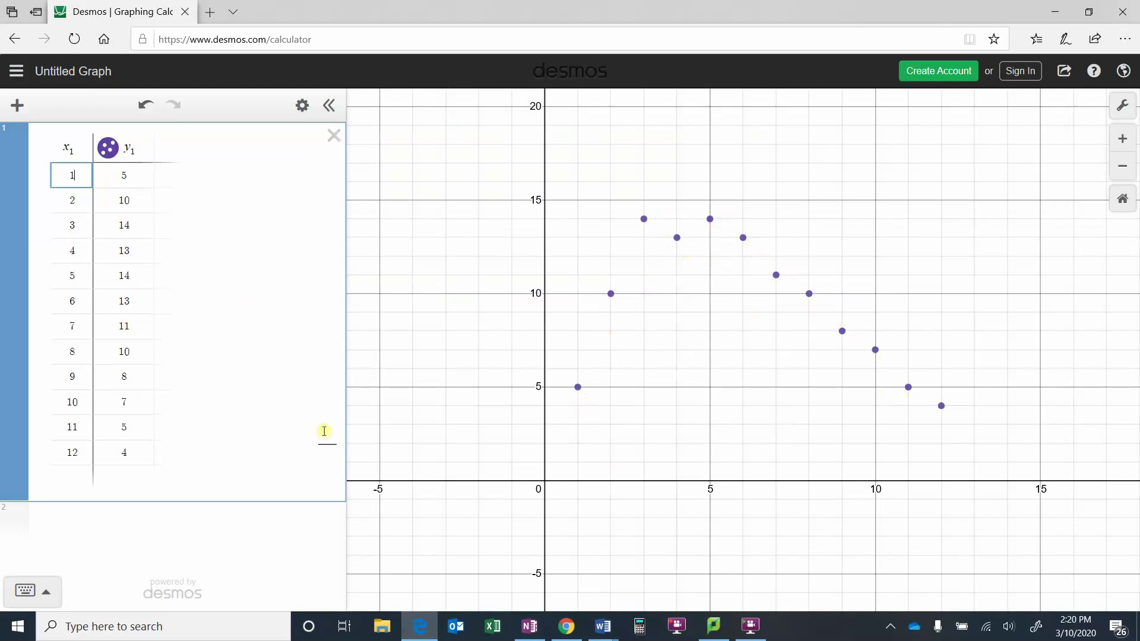
Enter y1 ~ ax1^2 + bx1 + c below the table and scroll to see R² = 0.8152 and the parameters
click(96, 528)
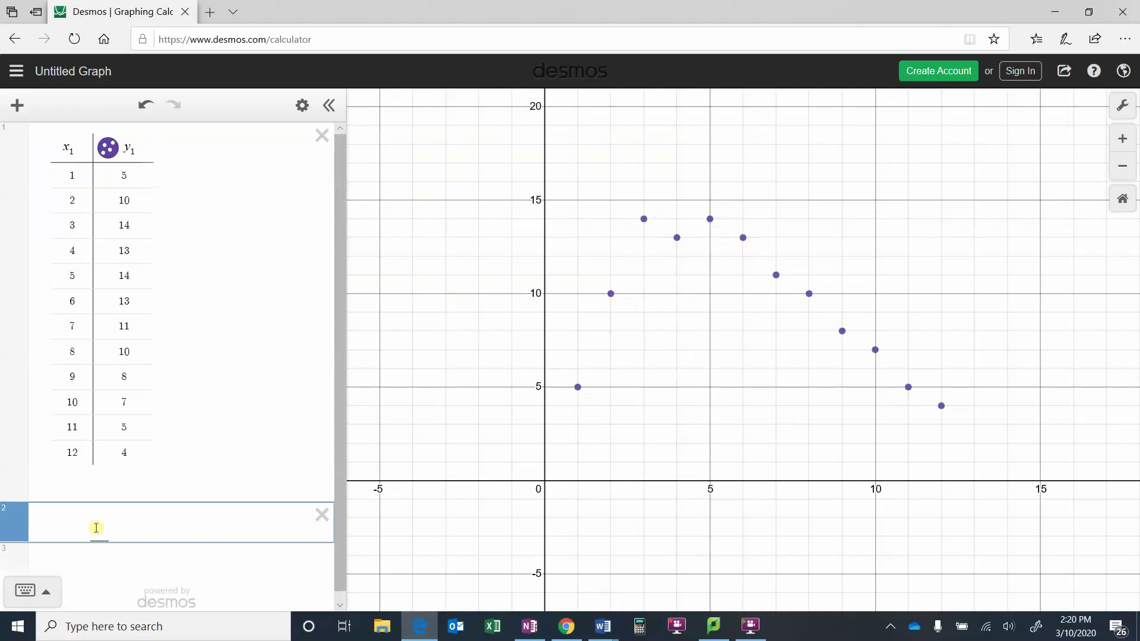
text(y1 )
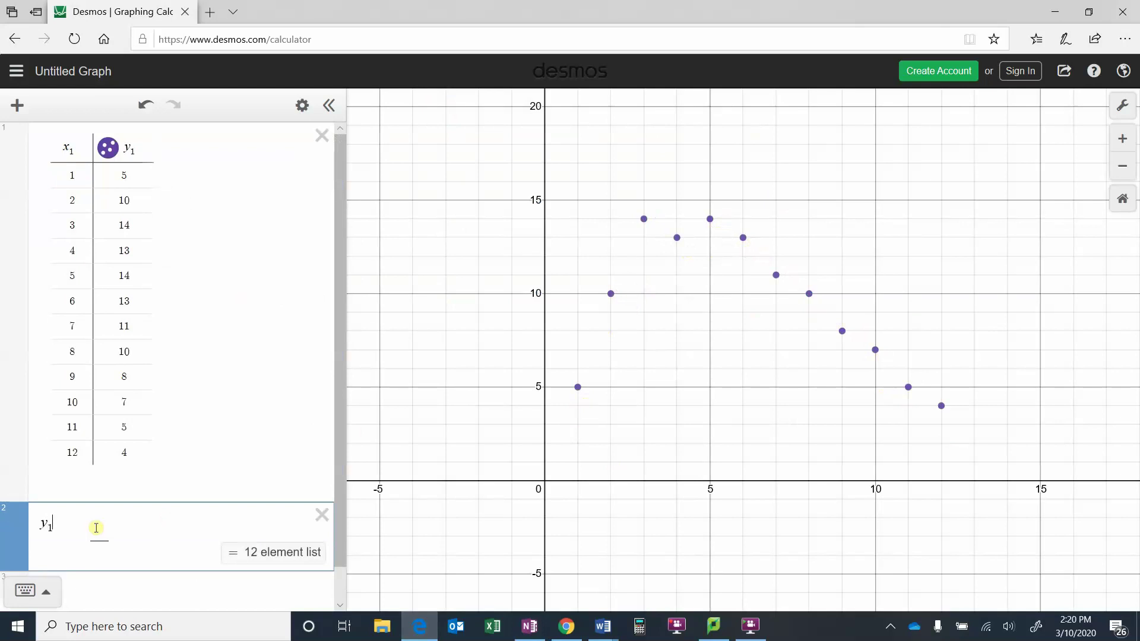
text(~ )
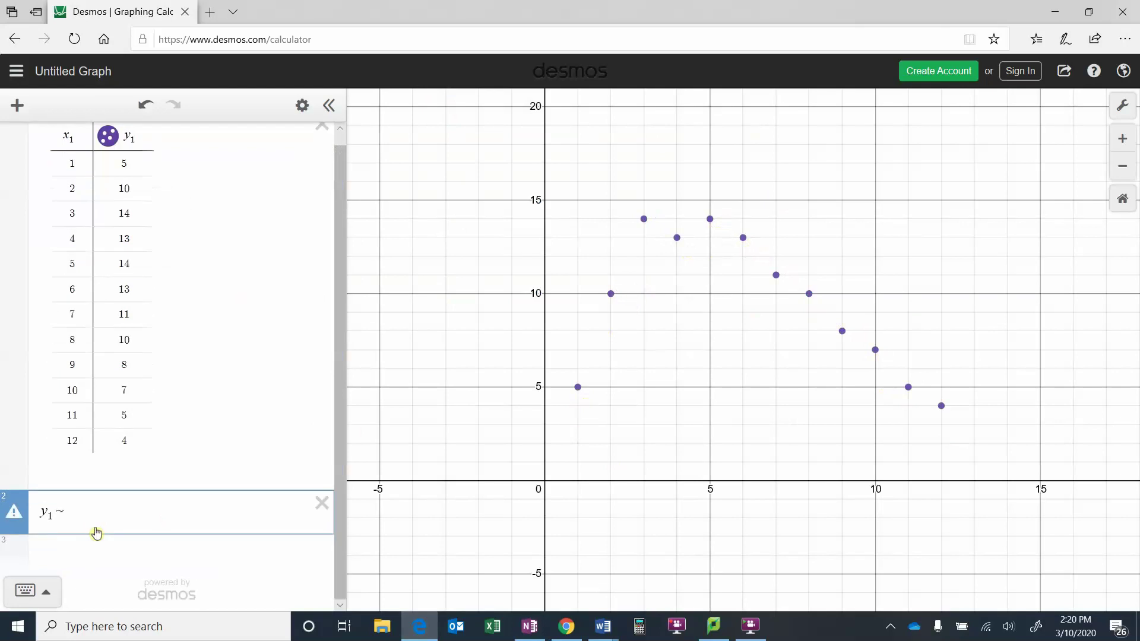
text(ax1^)
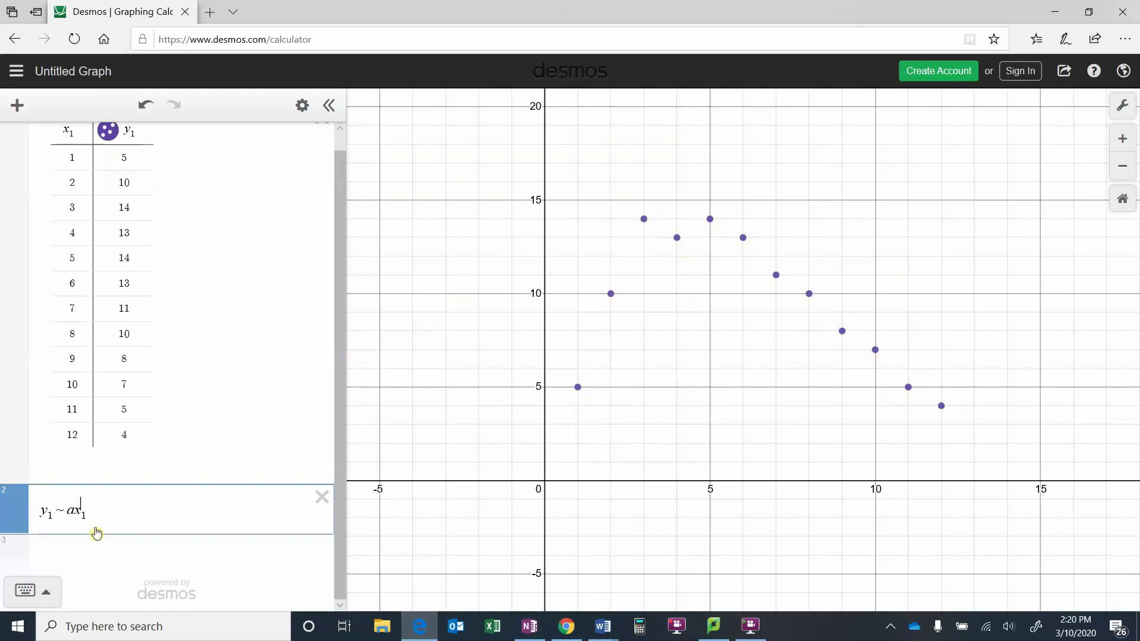
text(2 )
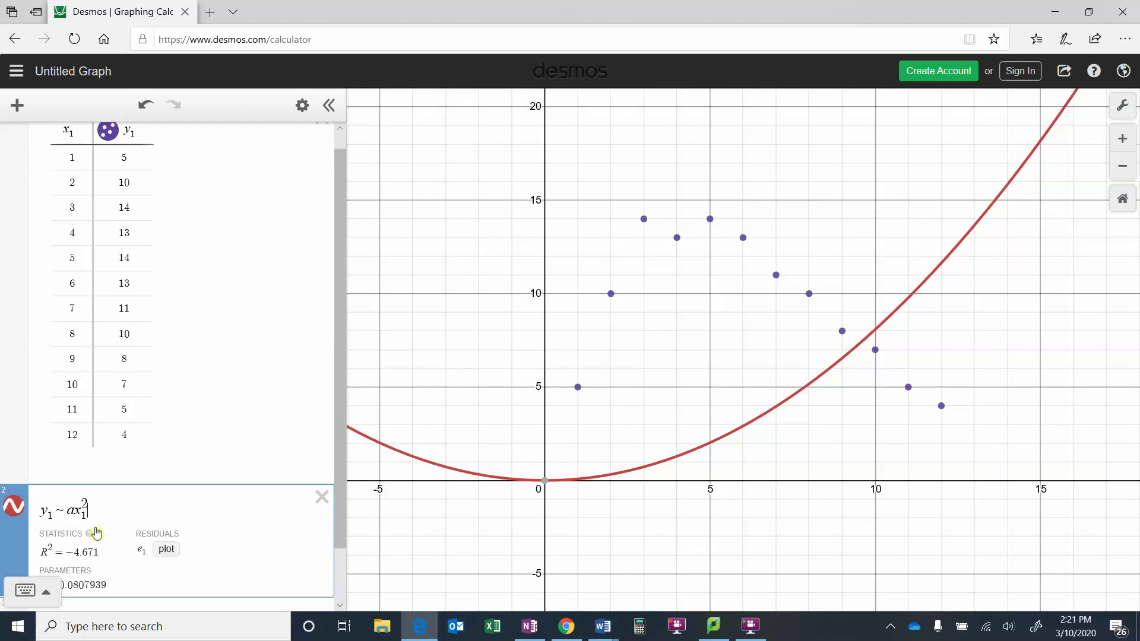
text(+ bx1 )
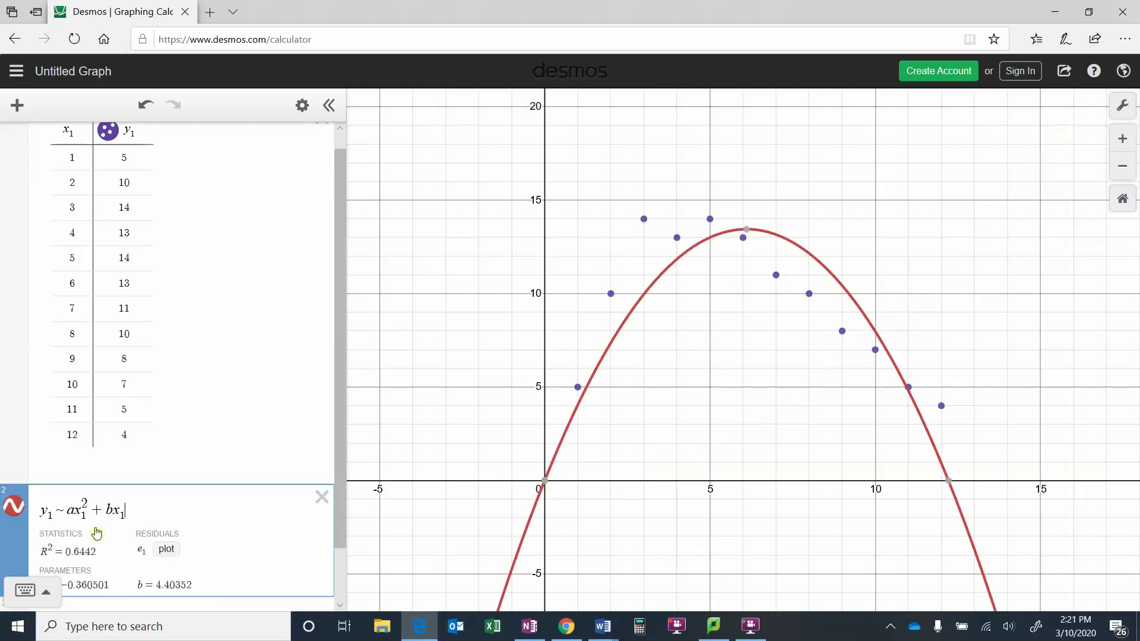
text(+ c)
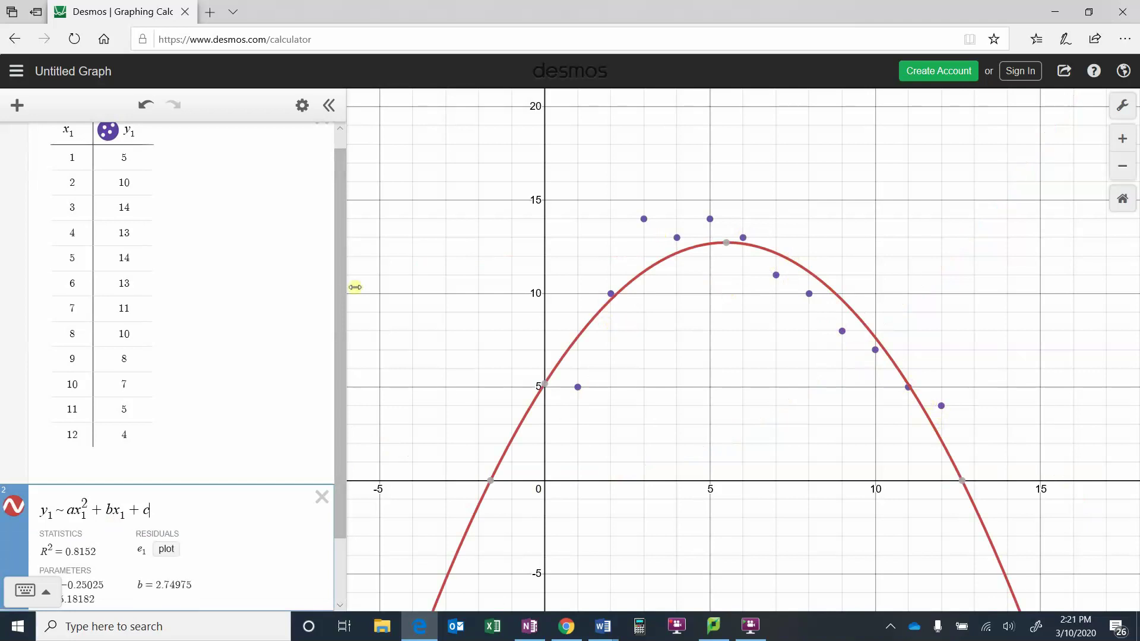
drag(340, 287, 337, 376)
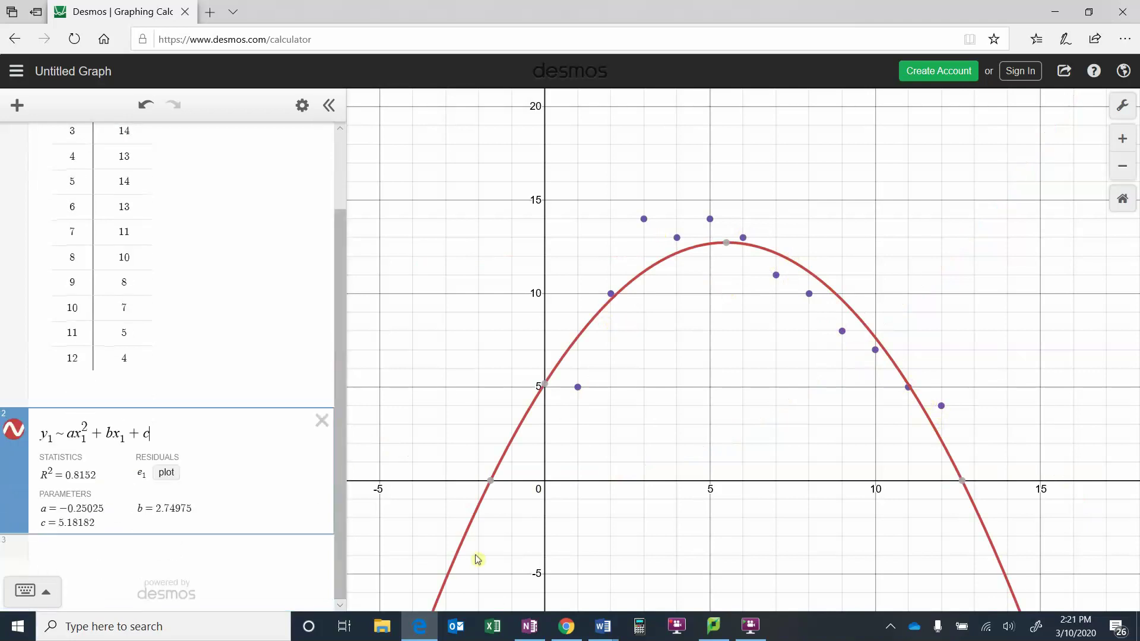
Handwrite y = -0.25025x² below the first data table, using the a value from Desmos
click(536, 627)
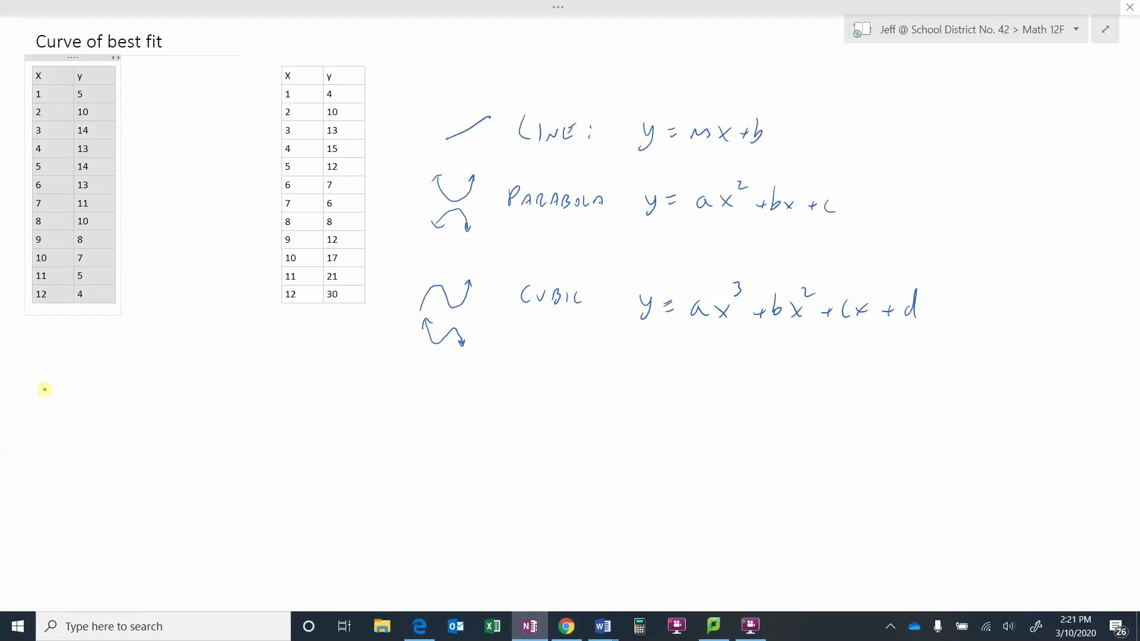
mouse_move(37, 387)
mouse_down()
mouse_move(43, 420)
mouse_move(71, 399)
mouse_up()
drag(62, 405, 76, 404)
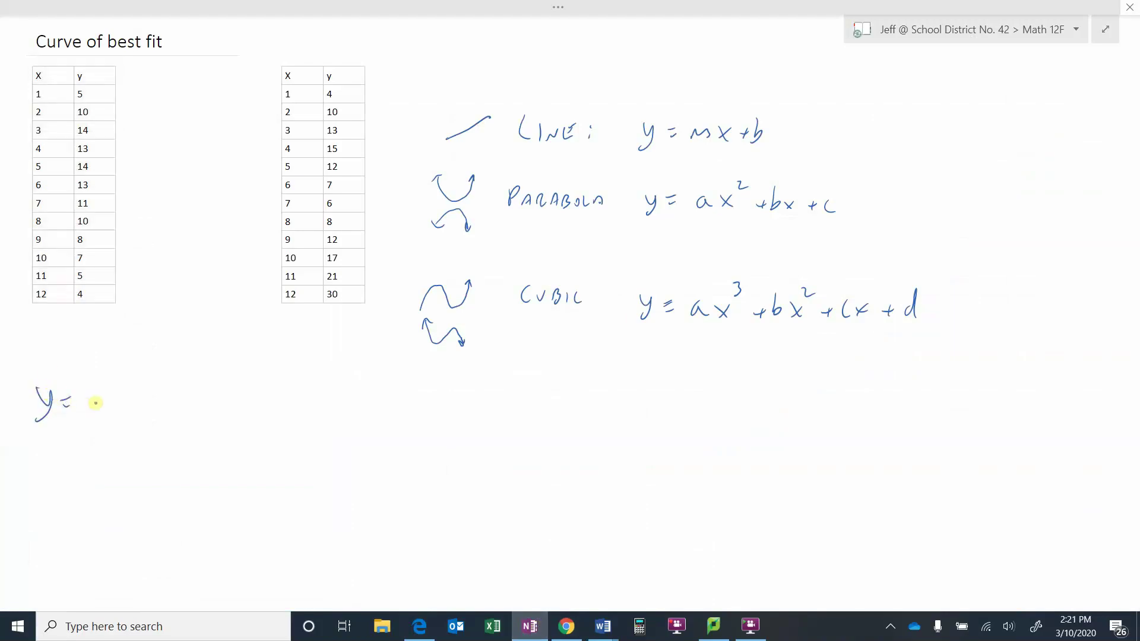
click(419, 631)
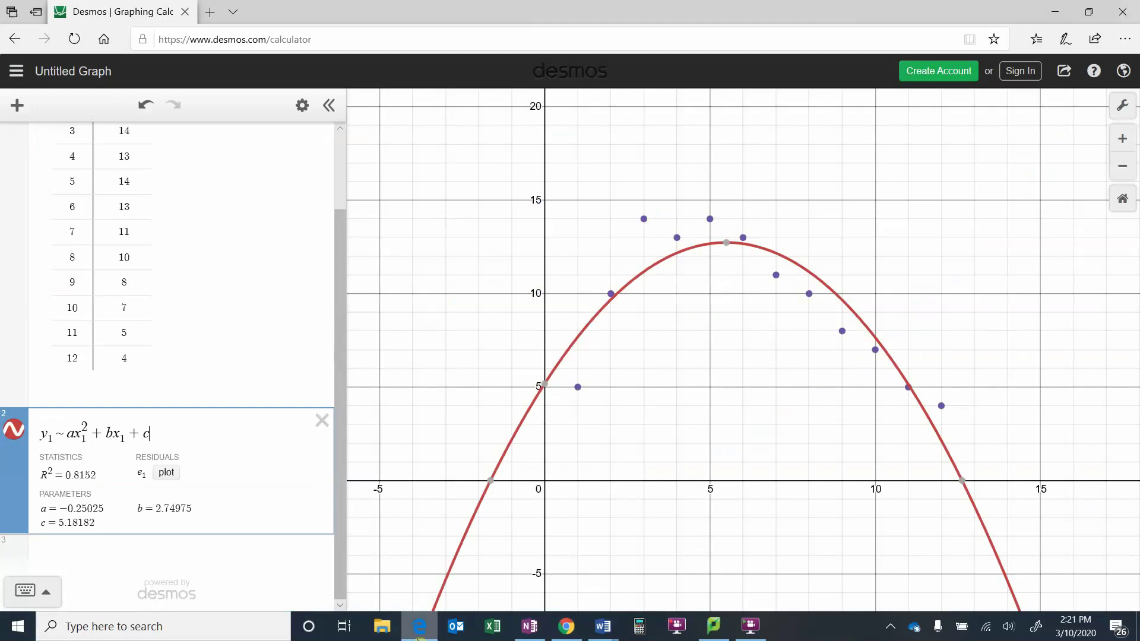
click(420, 635)
mouse_move(98, 401)
mouse_down()
mouse_move(180, 398)
mouse_move(201, 411)
mouse_up()
drag(202, 399, 192, 411)
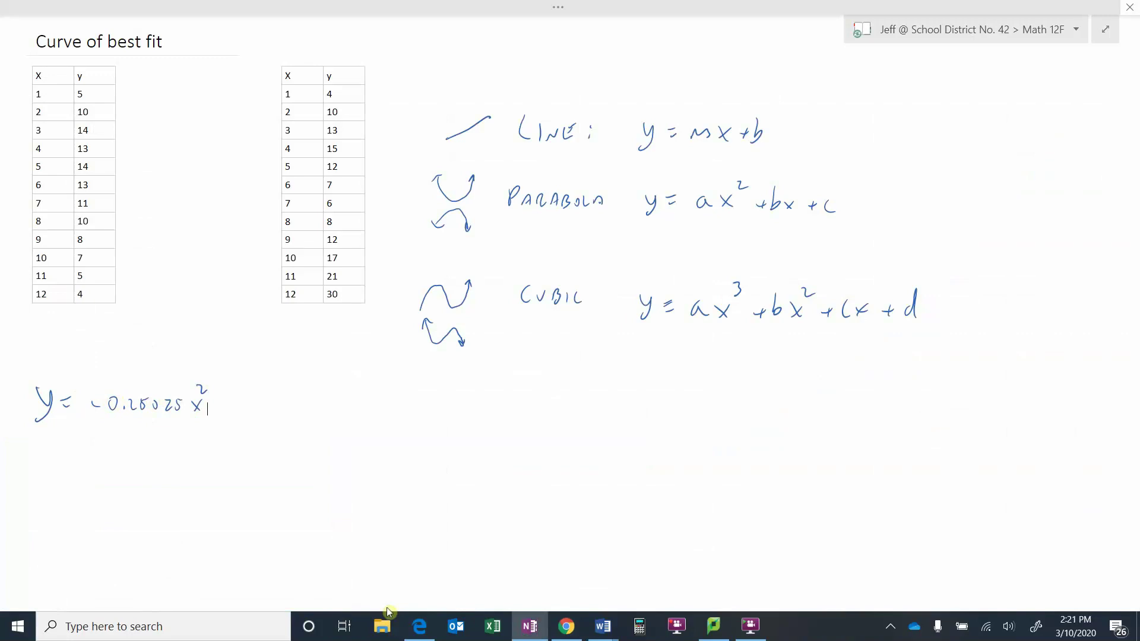
Complete the equation with + 2.75x + 5.18, reading b and c from Desmos
click(412, 631)
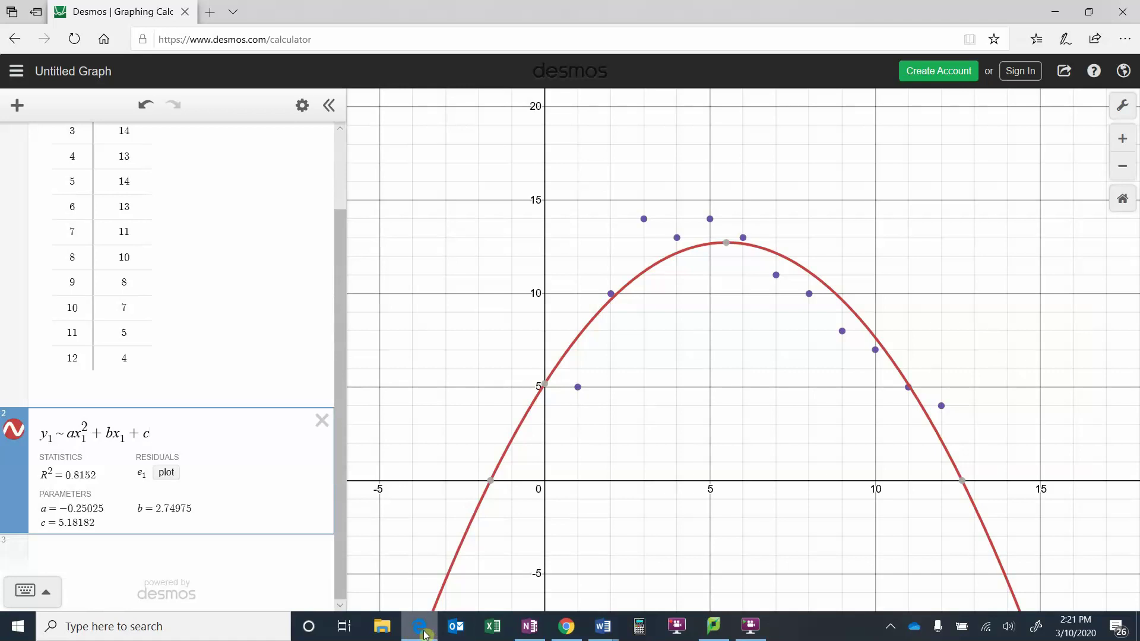
click(423, 634)
drag(225, 404, 238, 406)
mouse_move(232, 397)
mouse_down()
mouse_move(279, 399)
mouse_move(291, 410)
mouse_move(313, 415)
mouse_up()
click(269, 408)
drag(313, 400, 301, 415)
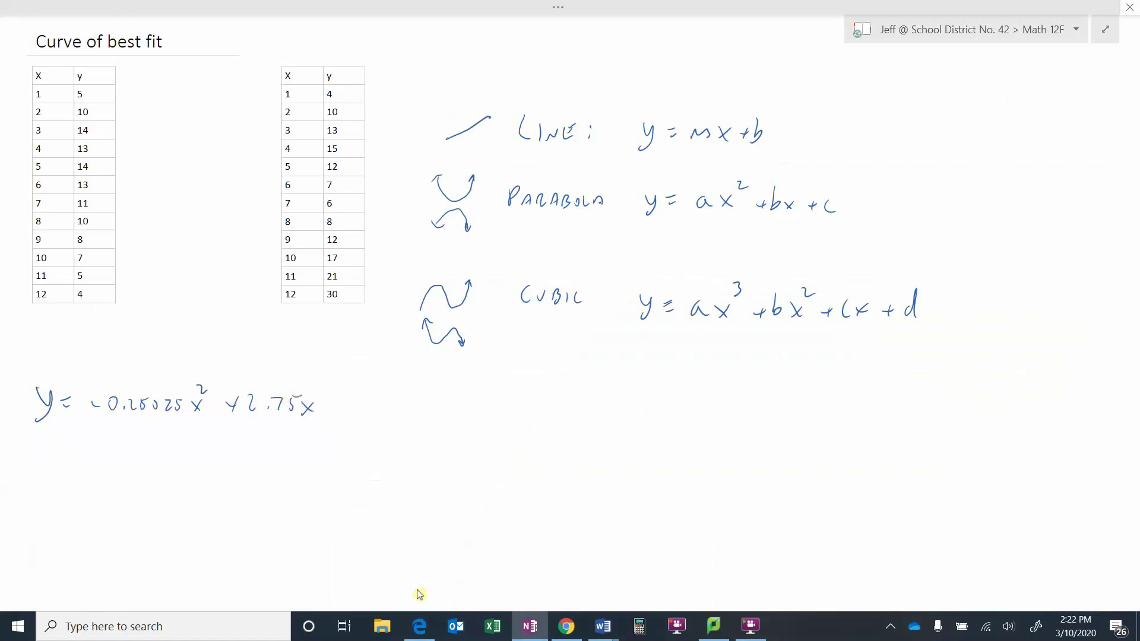
click(419, 628)
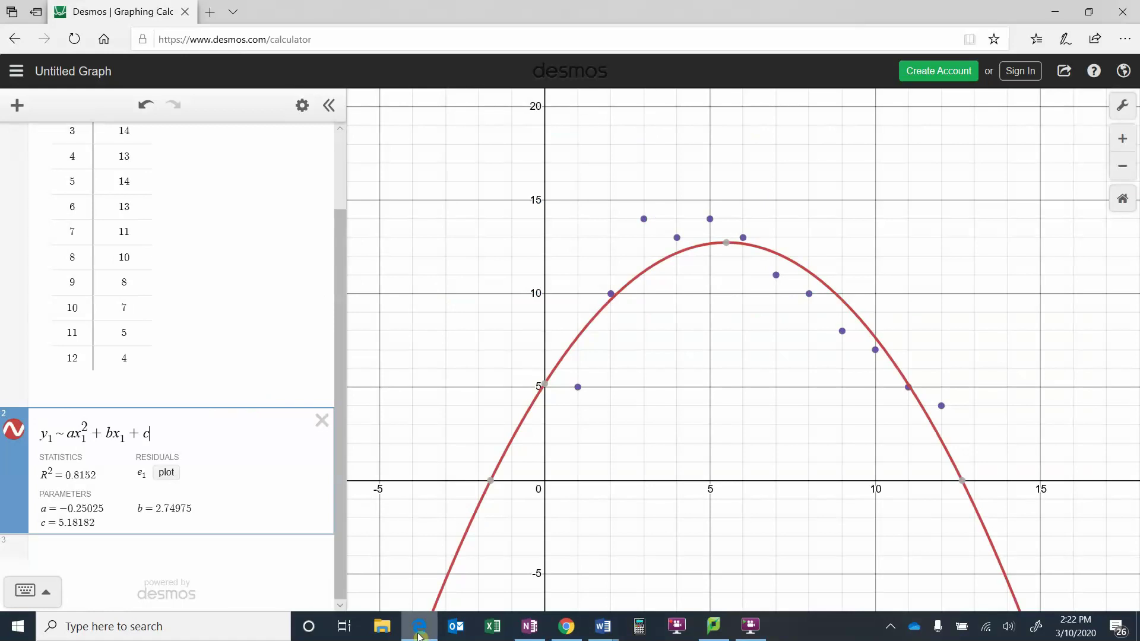
click(419, 634)
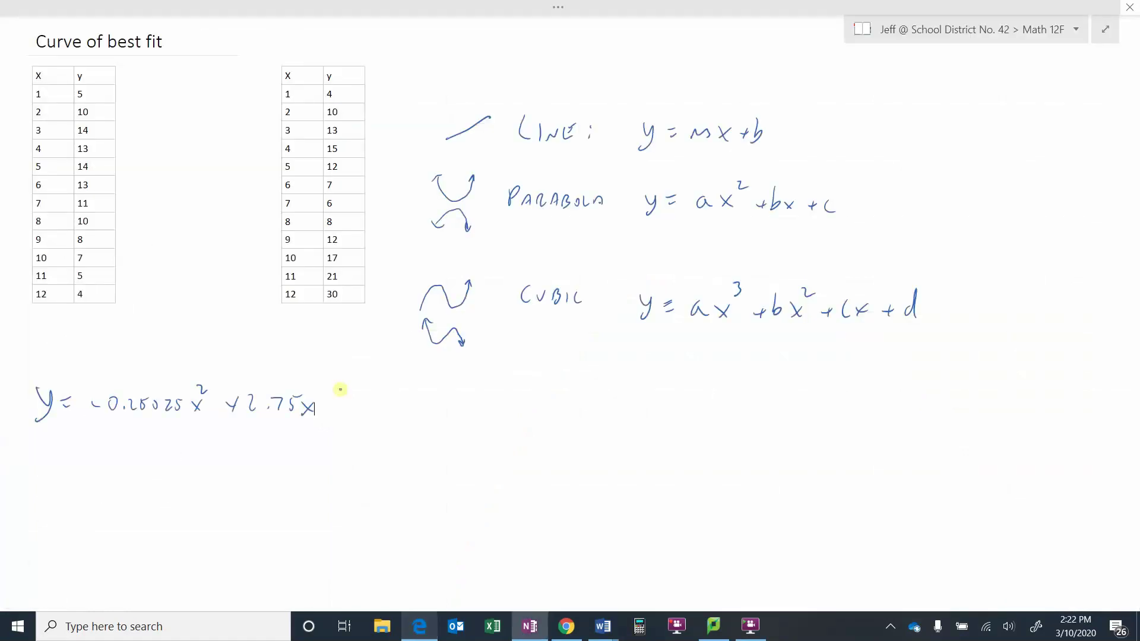
mouse_move(337, 400)
mouse_down()
mouse_move(351, 417)
mouse_move(367, 390)
mouse_move(372, 414)
mouse_up()
drag(378, 404, 386, 415)
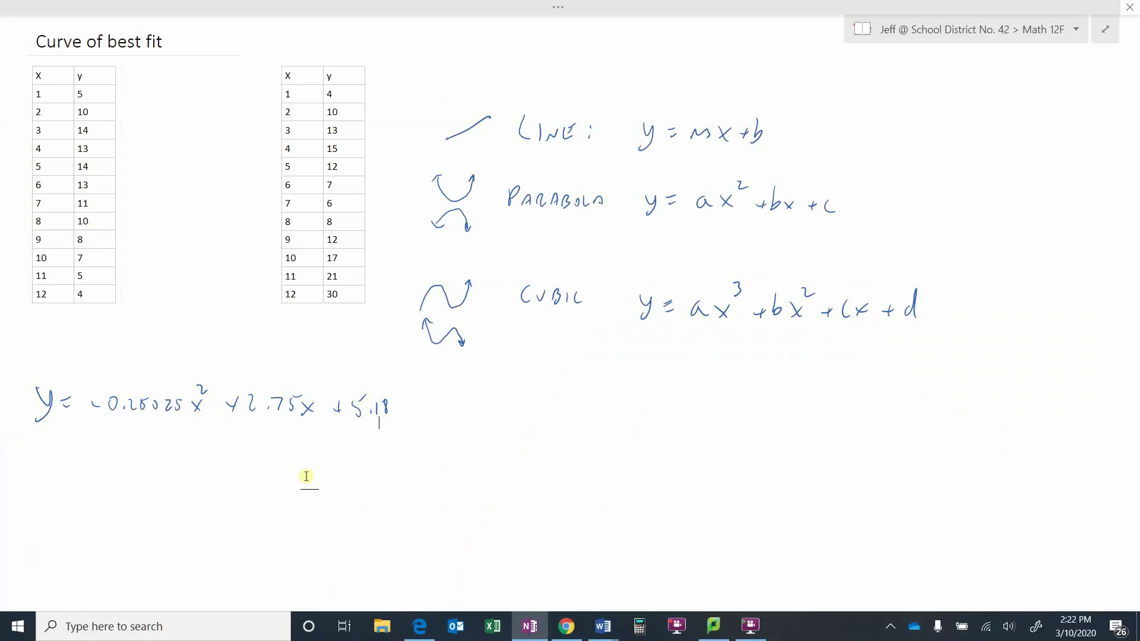
Delete the quadratic regression and the first data table from the Desmos graph
click(420, 625)
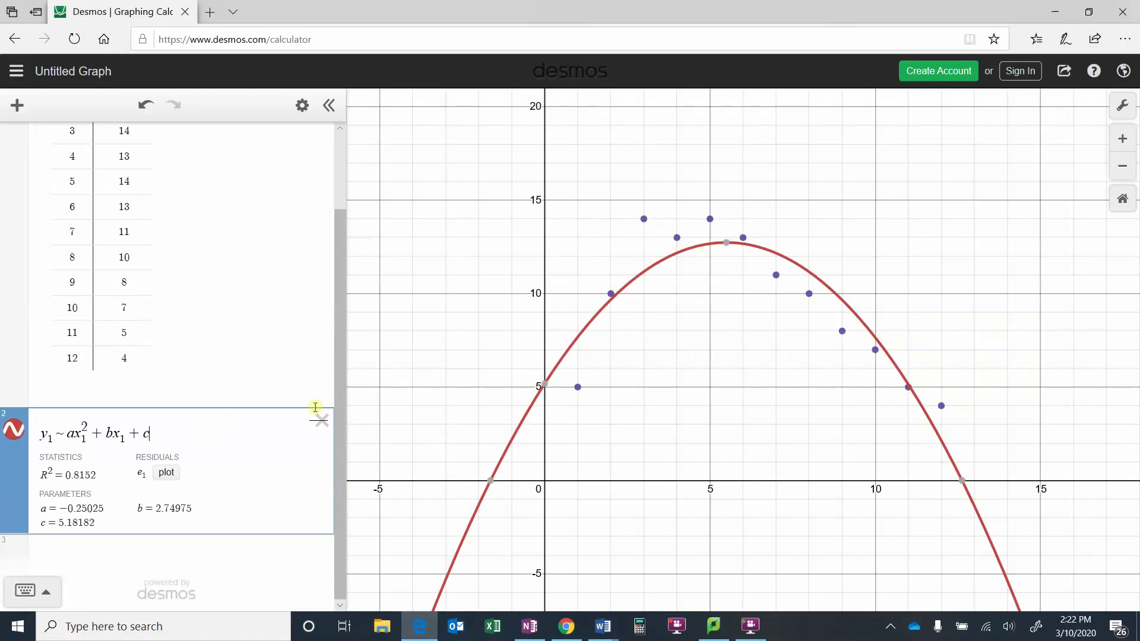
click(318, 423)
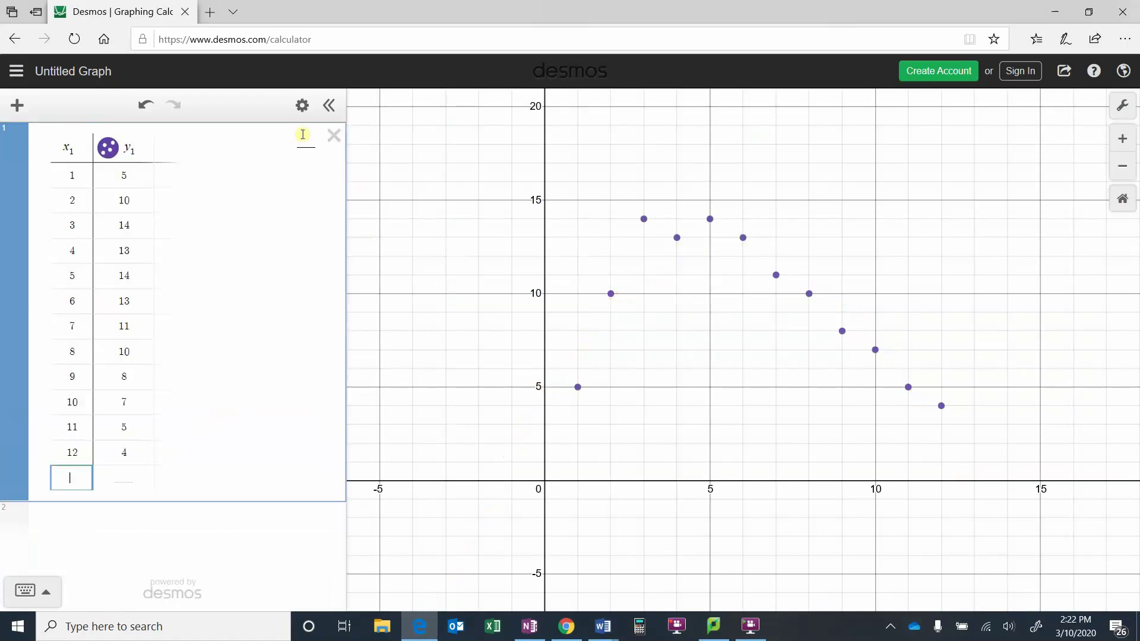
click(340, 142)
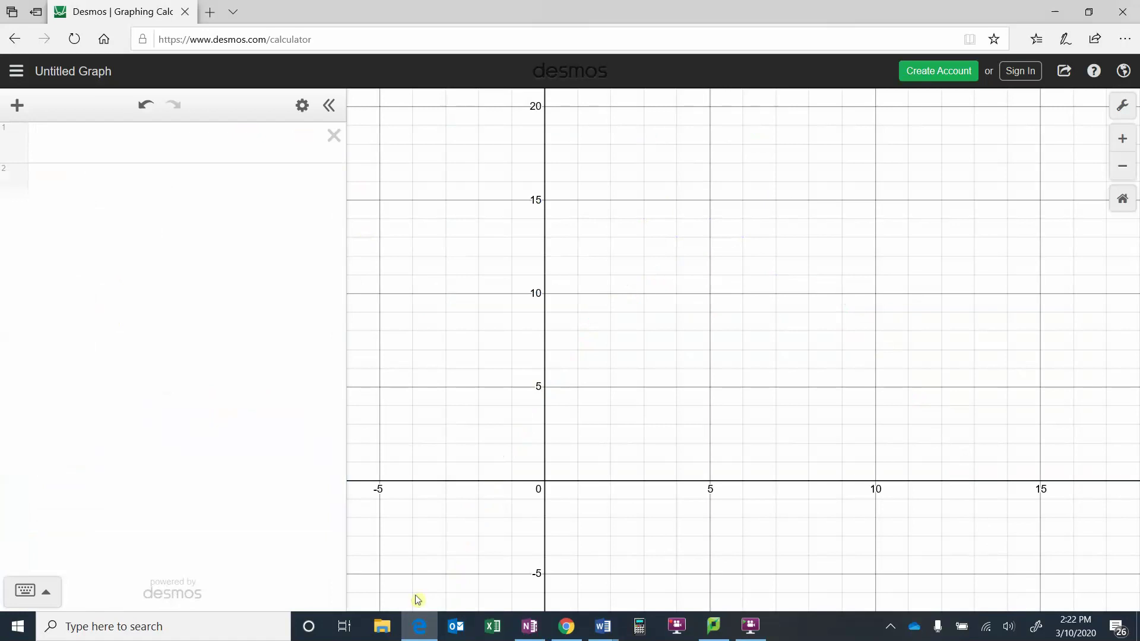
Copy the second 12-point table from OneNote and paste it into Desmos expression line 1
click(415, 627)
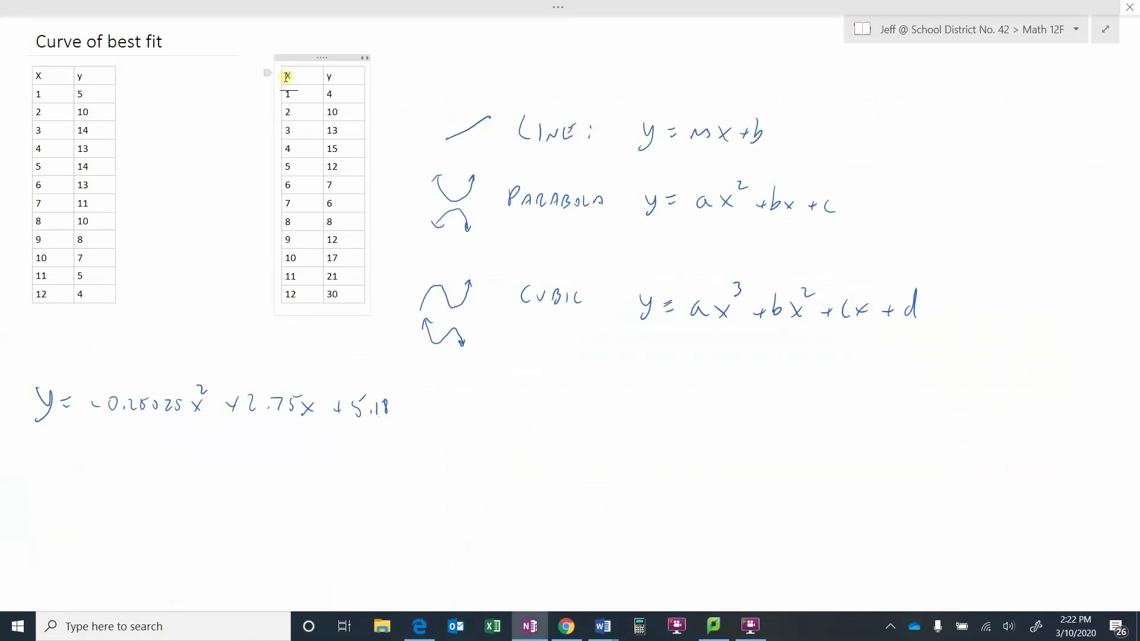
mouse_move(286, 76)
mouse_down()
mouse_move(330, 130)
mouse_move(337, 288)
mouse_up()
key(ctrl+c)
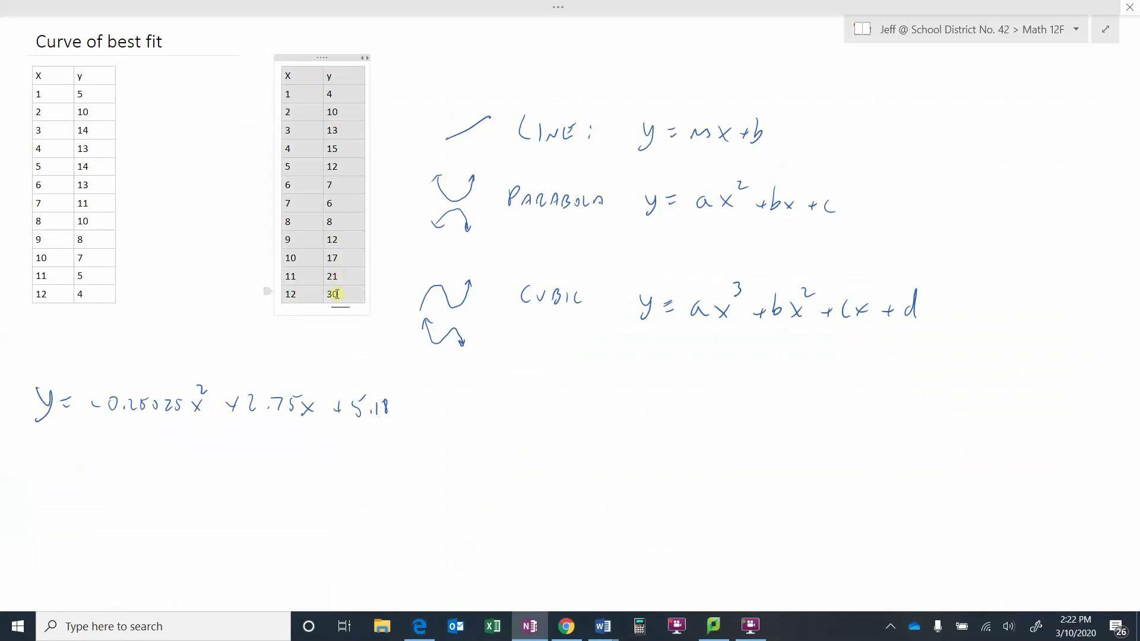
click(419, 626)
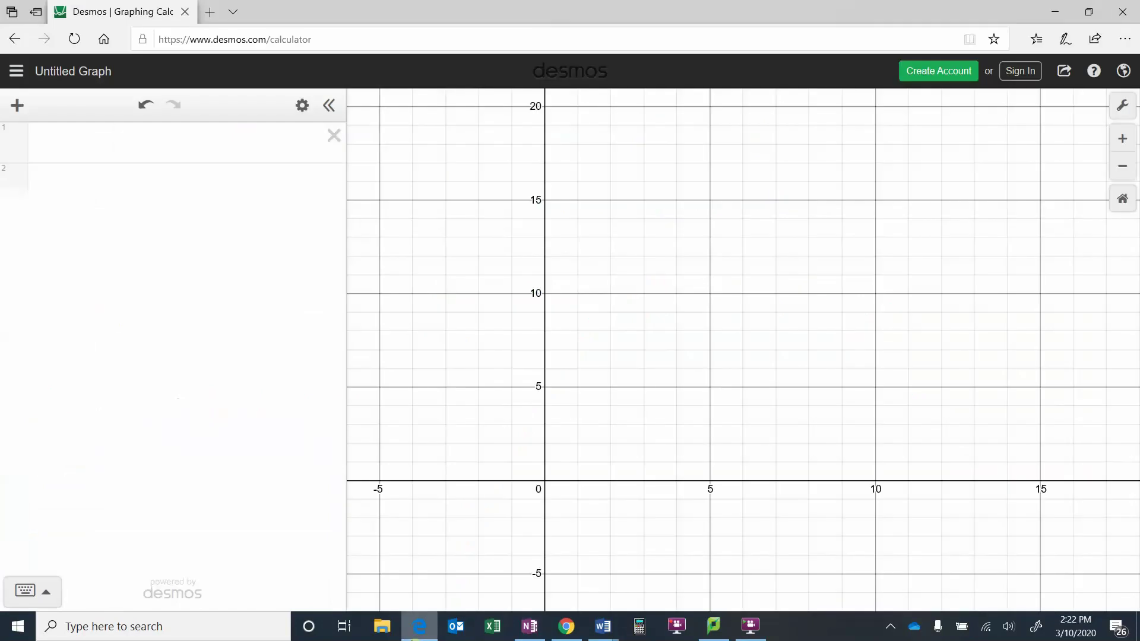
click(169, 151)
key(ctrl+v)
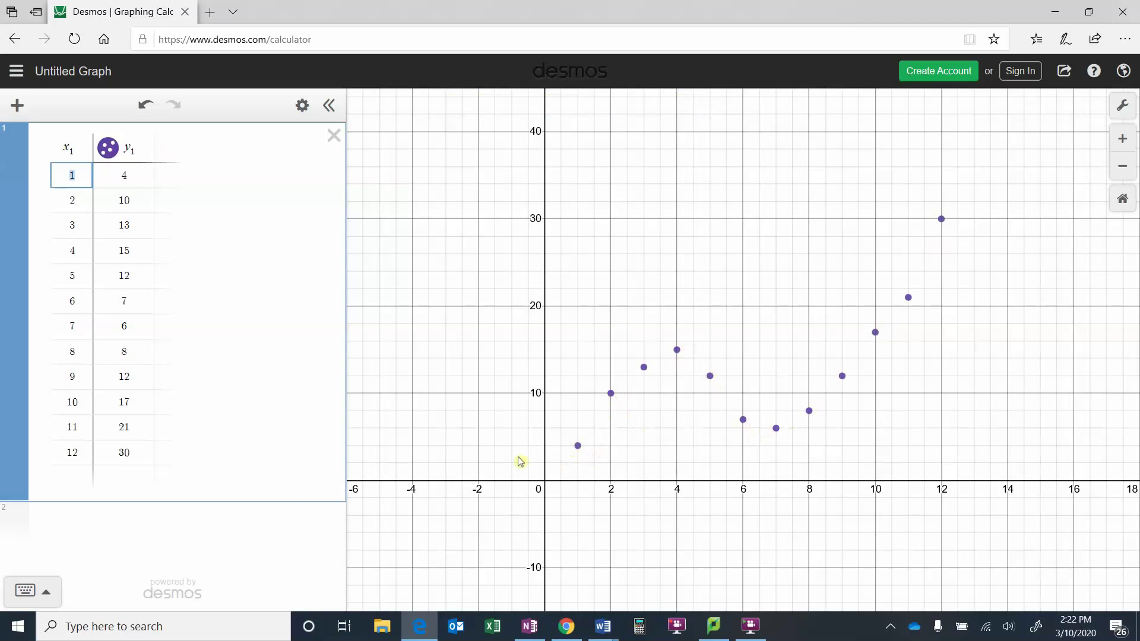
Enter the cubic regression y1~ax1^3+bx1^2+cx1+d in the expression line below the second table
click(136, 523)
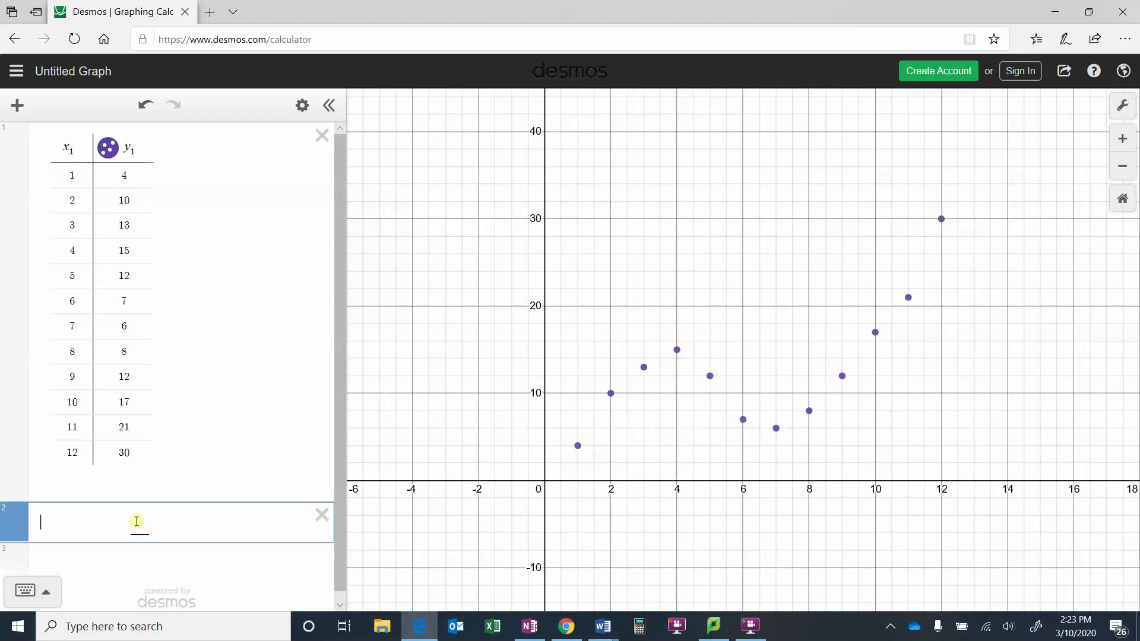
text(y_1)
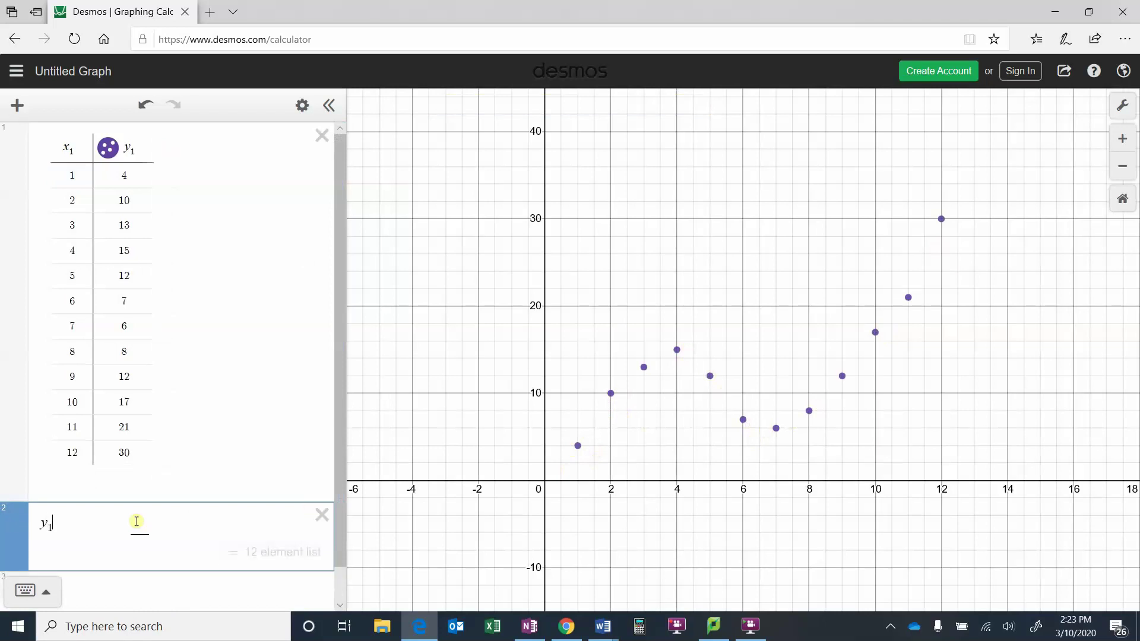
text(~)
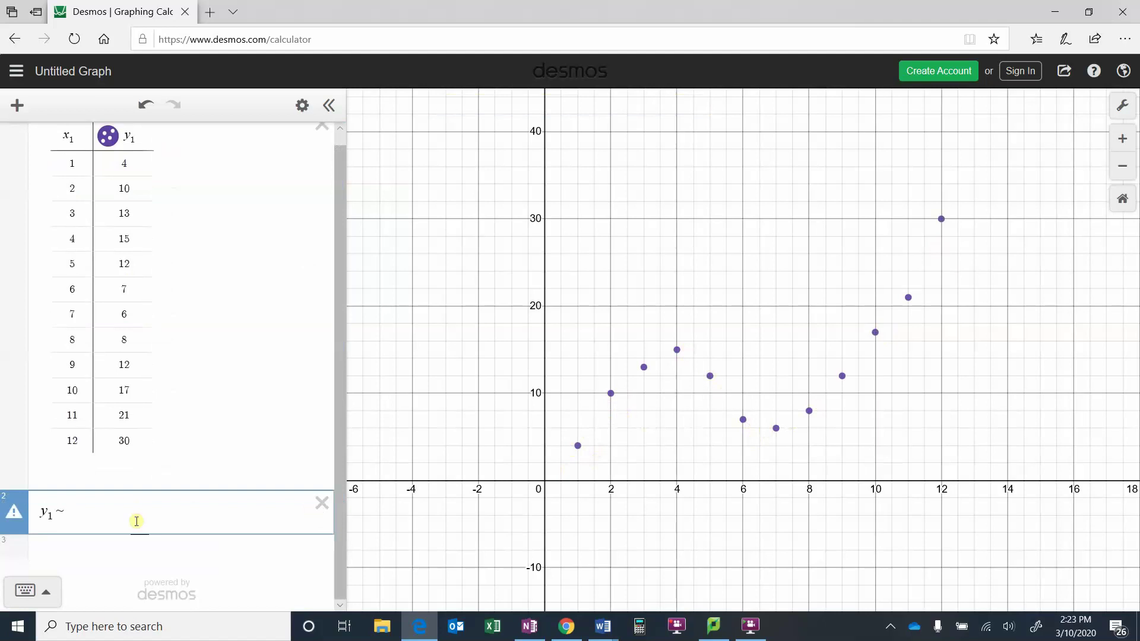
text(ax)
text(1^3)
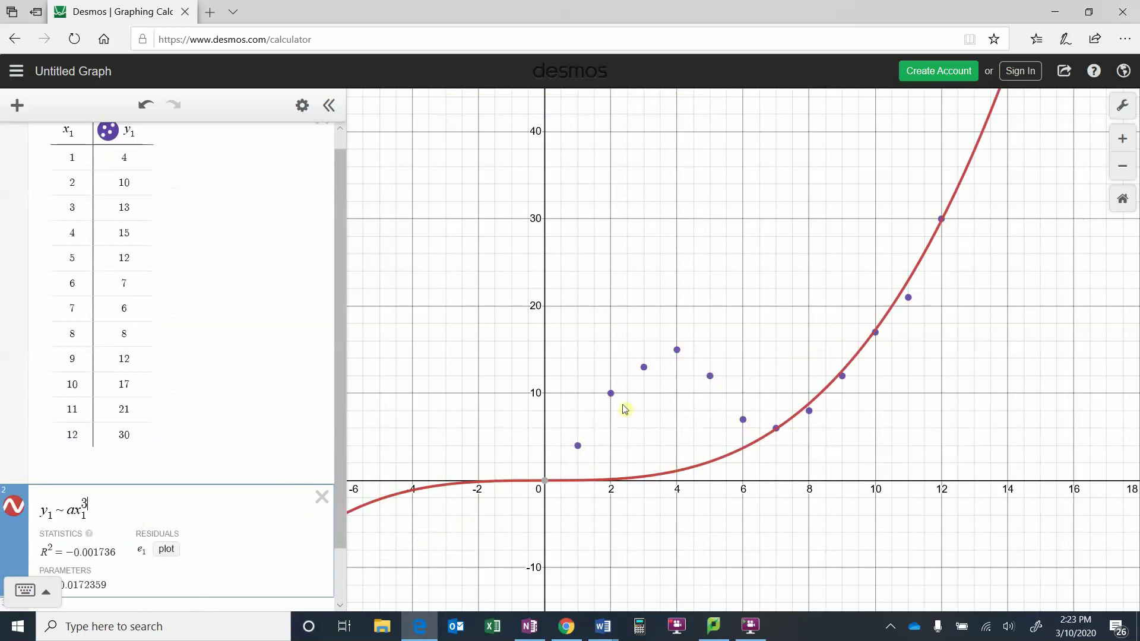
click(133, 508)
text(+b)
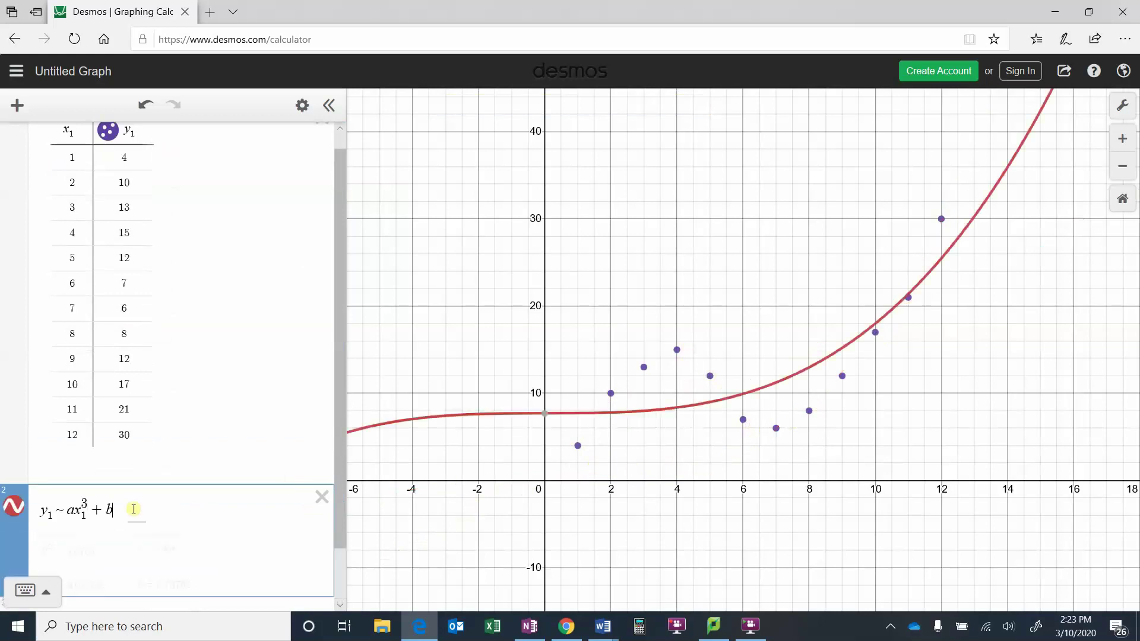
text(x^2)
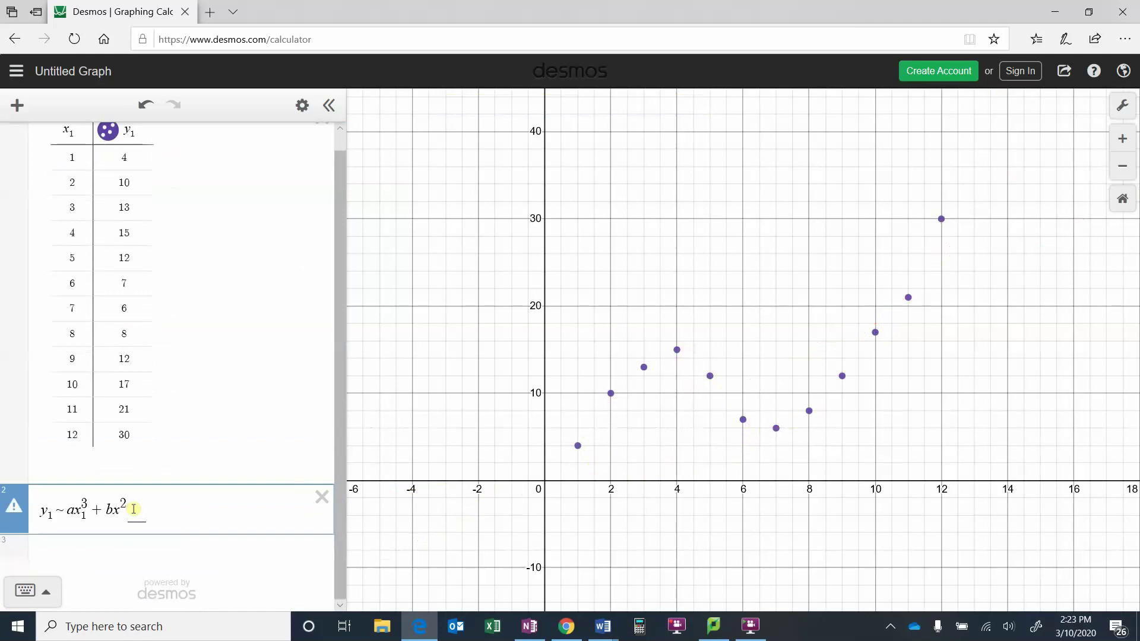
key(BackSpace)
key(BackSpace)
text(_1)
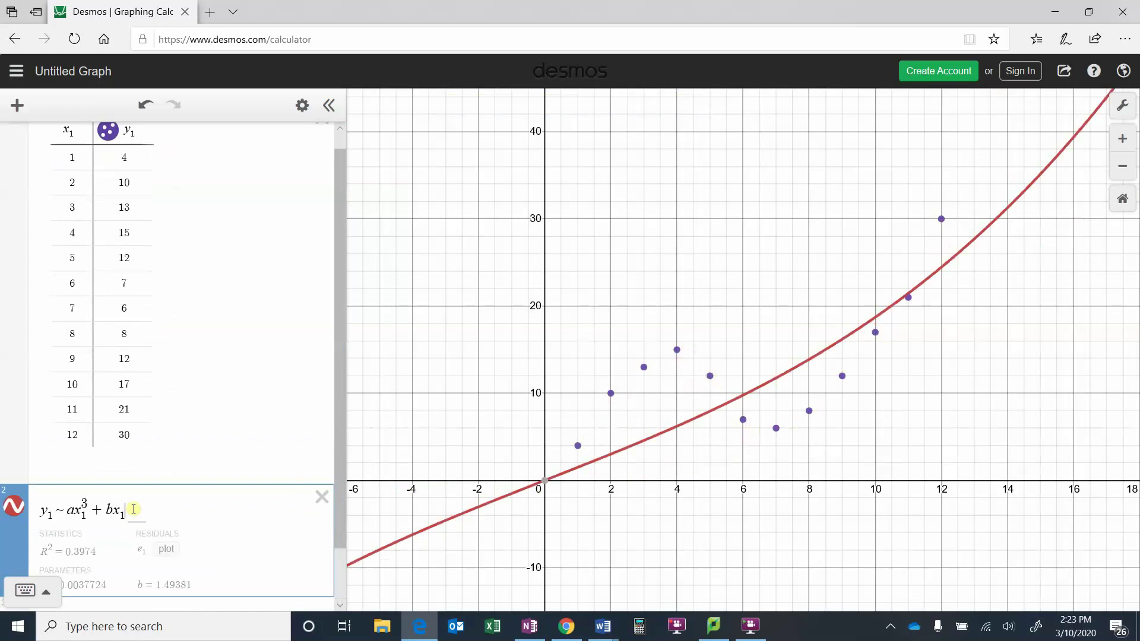
text(^2)
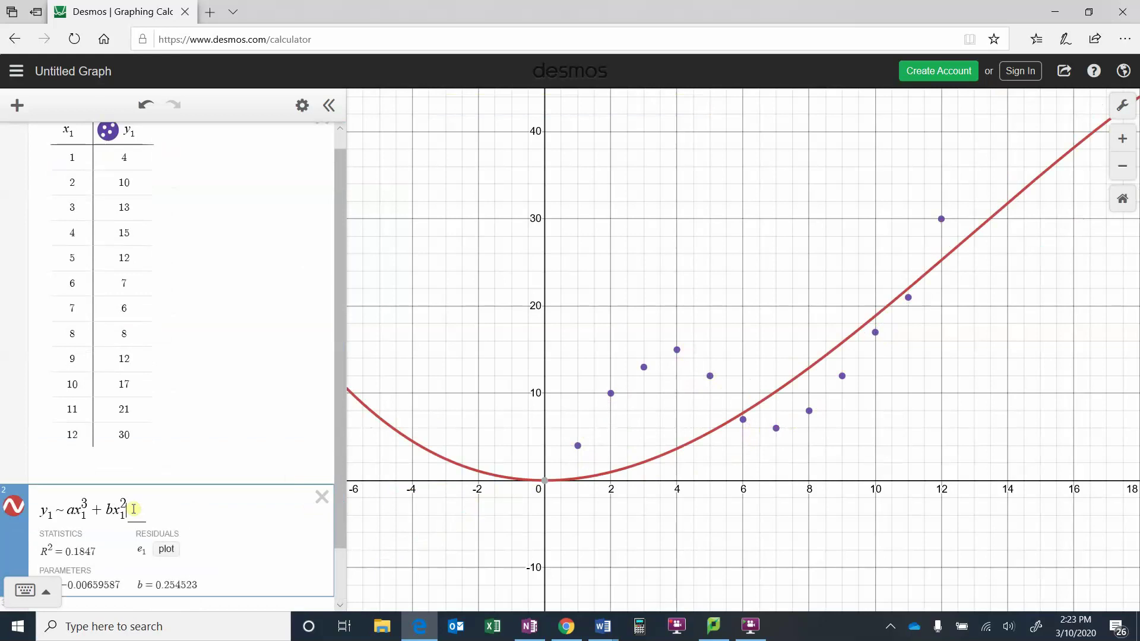
text(+)
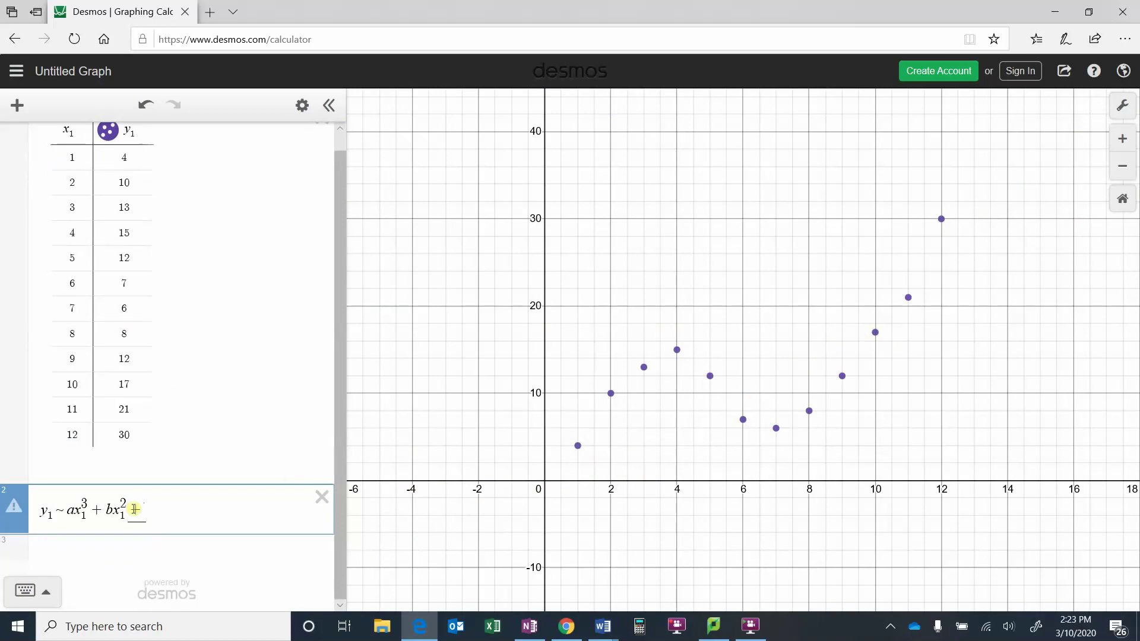
text(cx_1+d)
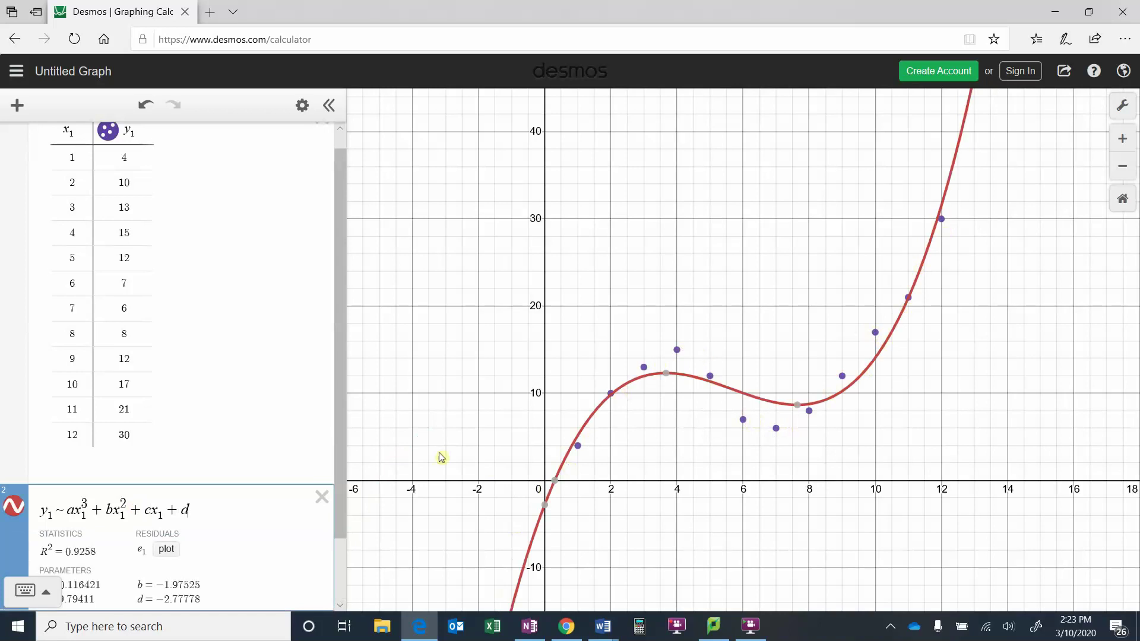
Scroll the expression list to view the cubic fit's R² = 0.9258 and a = 0.116421
drag(345, 393, 350, 457)
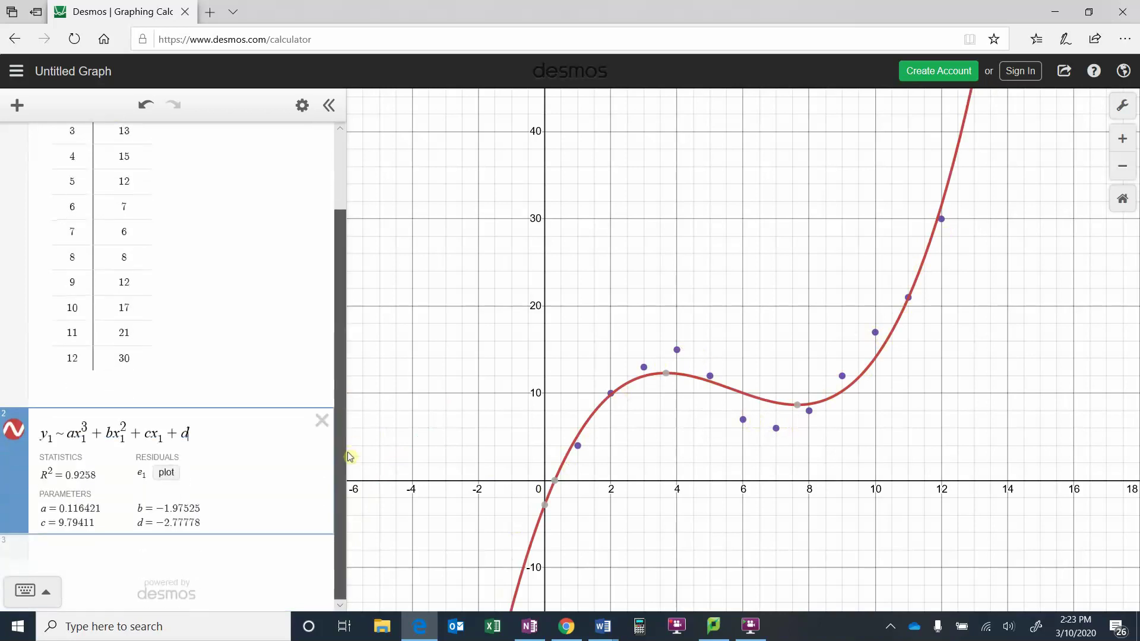